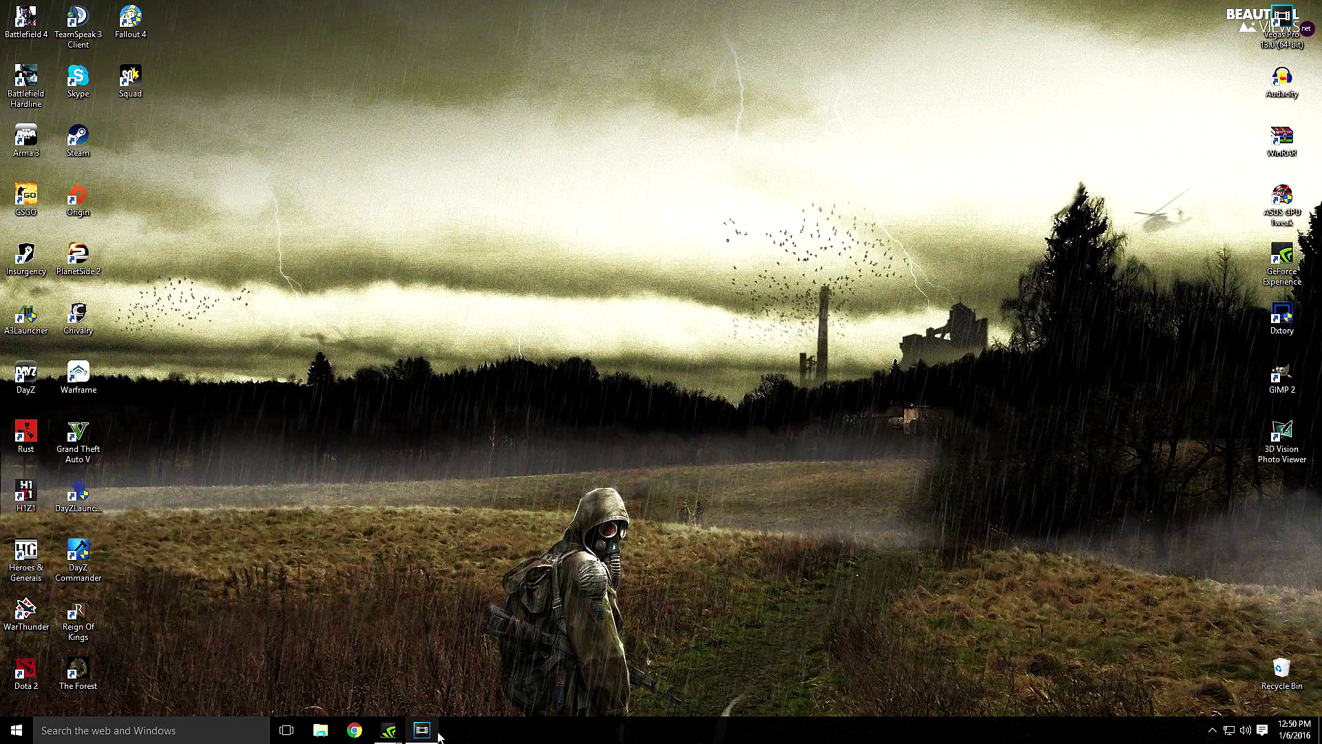
- Restore the untitled Vegas Pro 13.0 project window from the taskbar
mouse_move(433, 731)
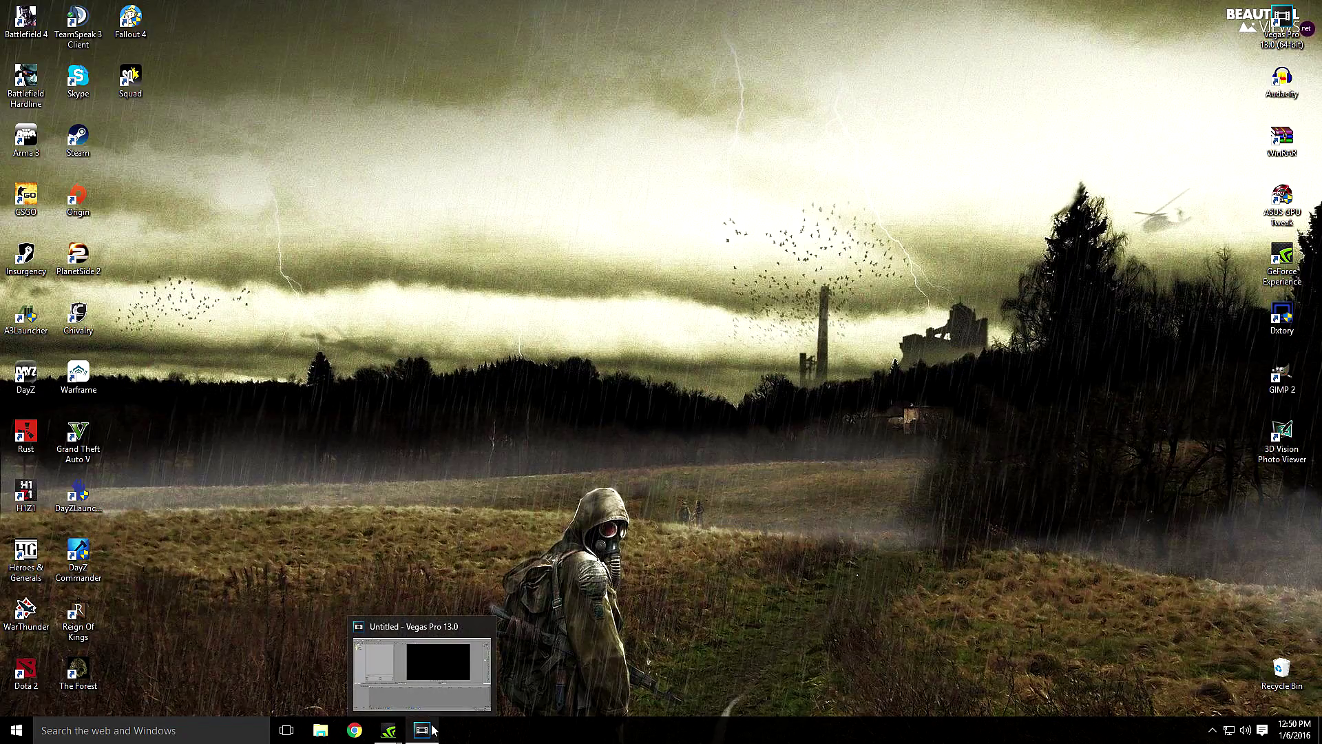
click(433, 730)
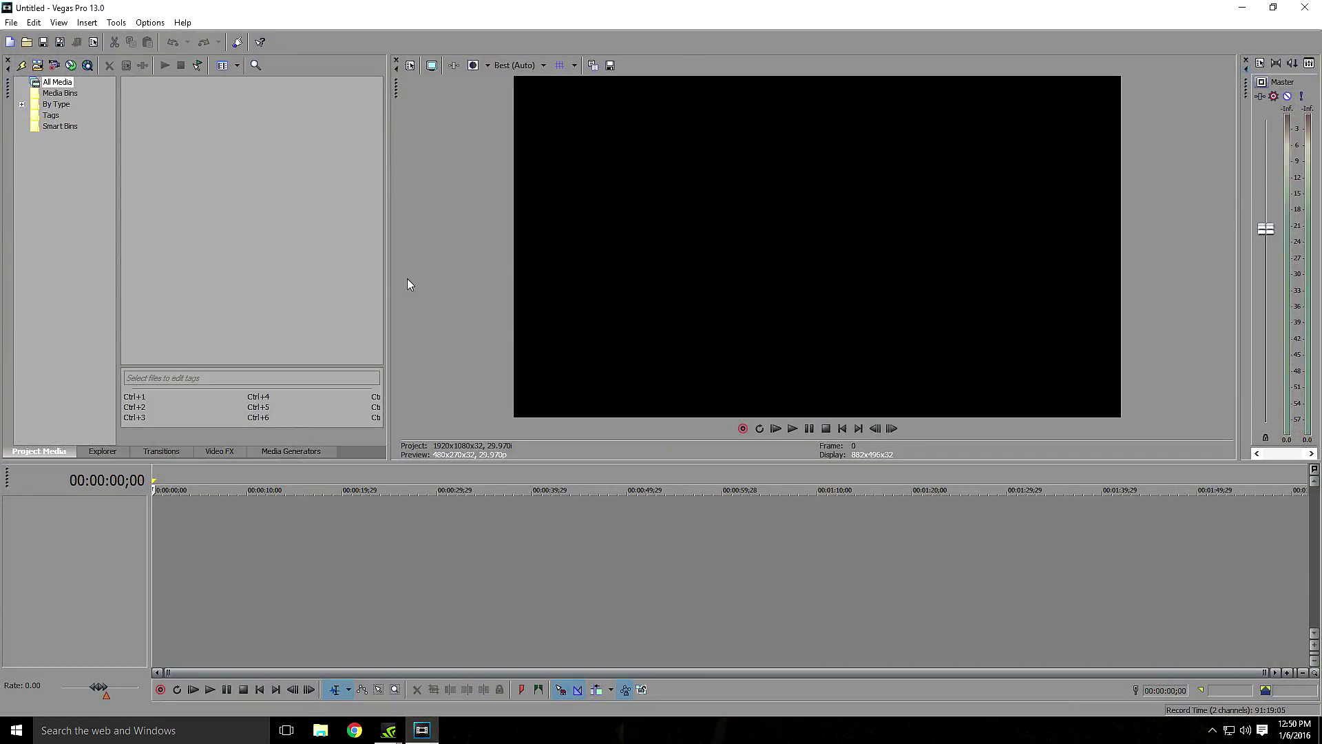
- Widen the preview area and open D:\Shadow Play Videos\Battlefield 4\use prop 1.mp4 onto the timeline
drag(390, 178, 253, 227)
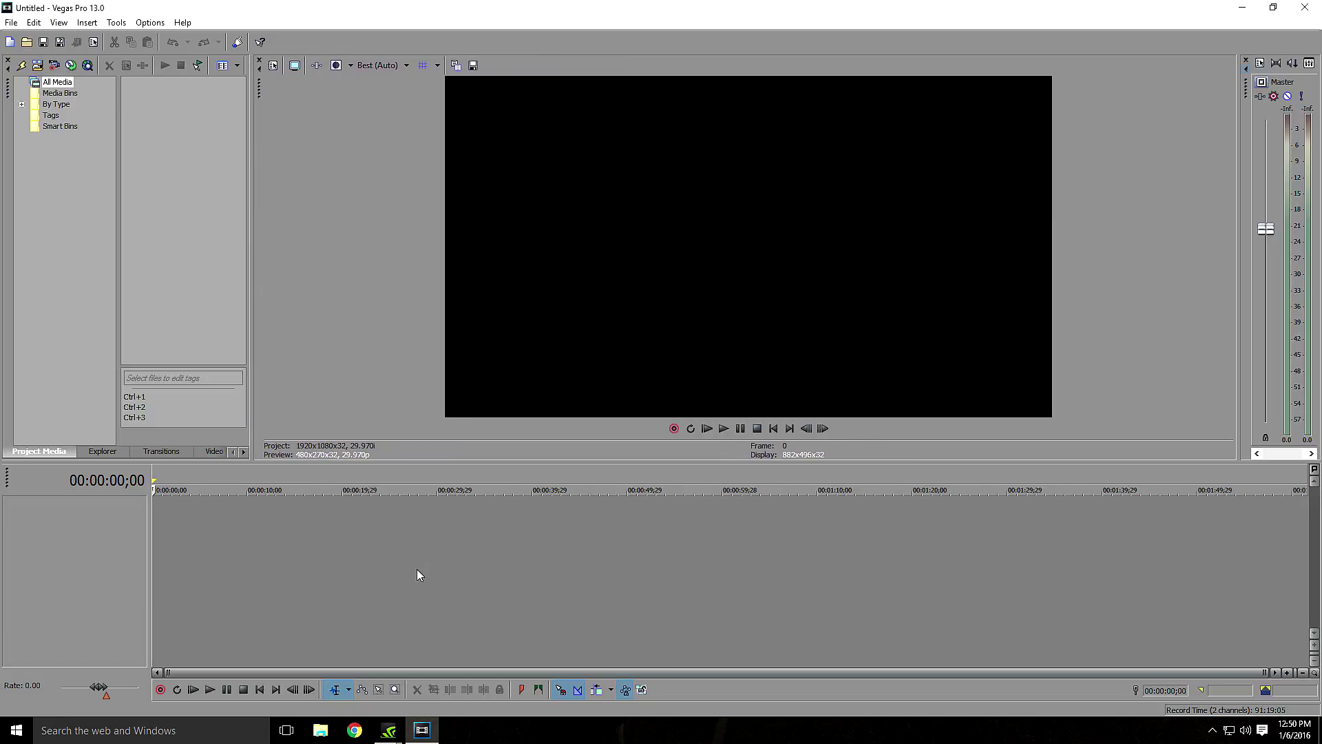
click(11, 22)
click(47, 54)
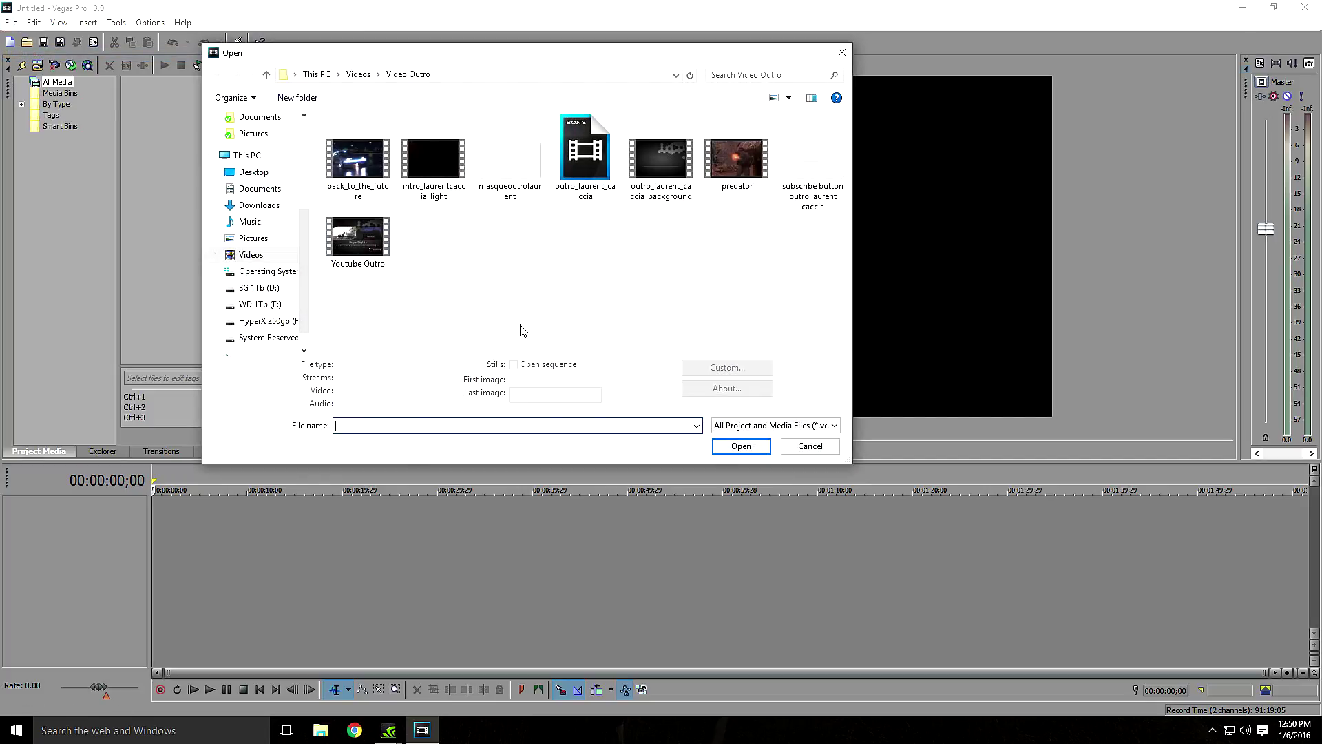
click(260, 289)
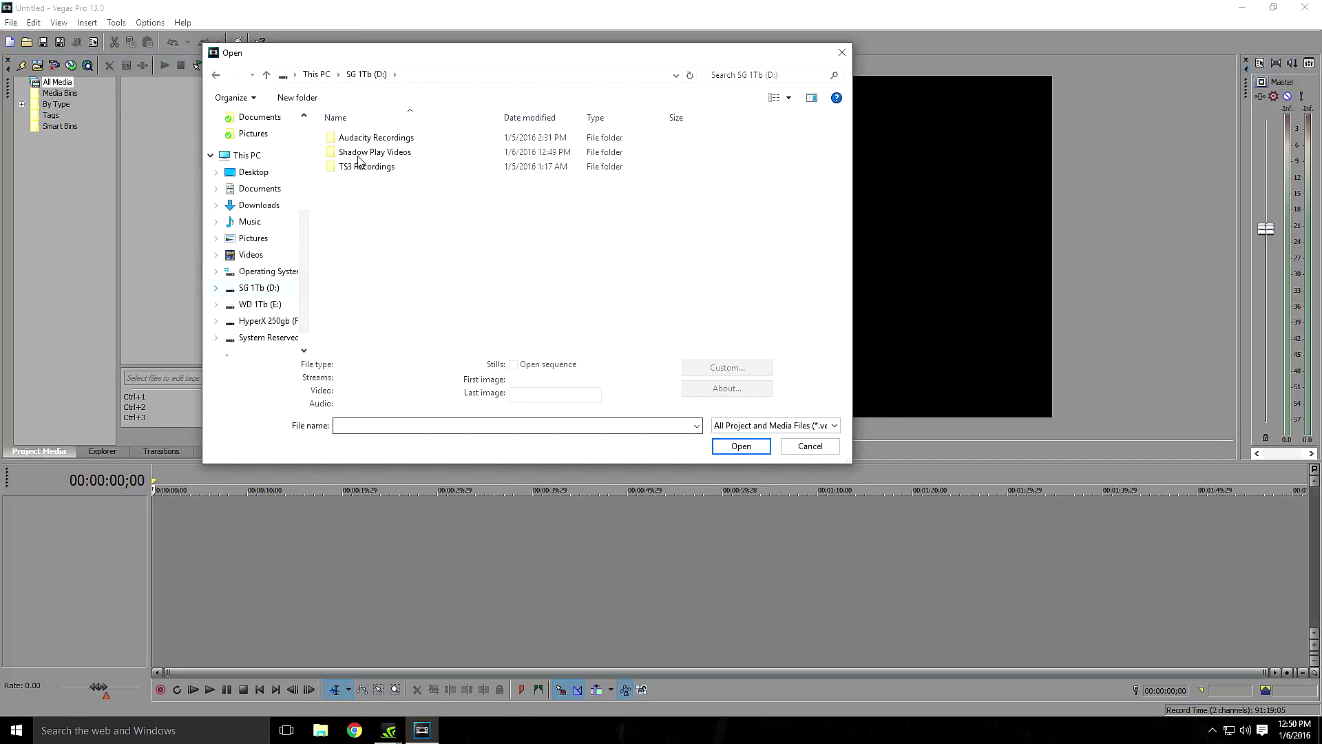
double_click(373, 152)
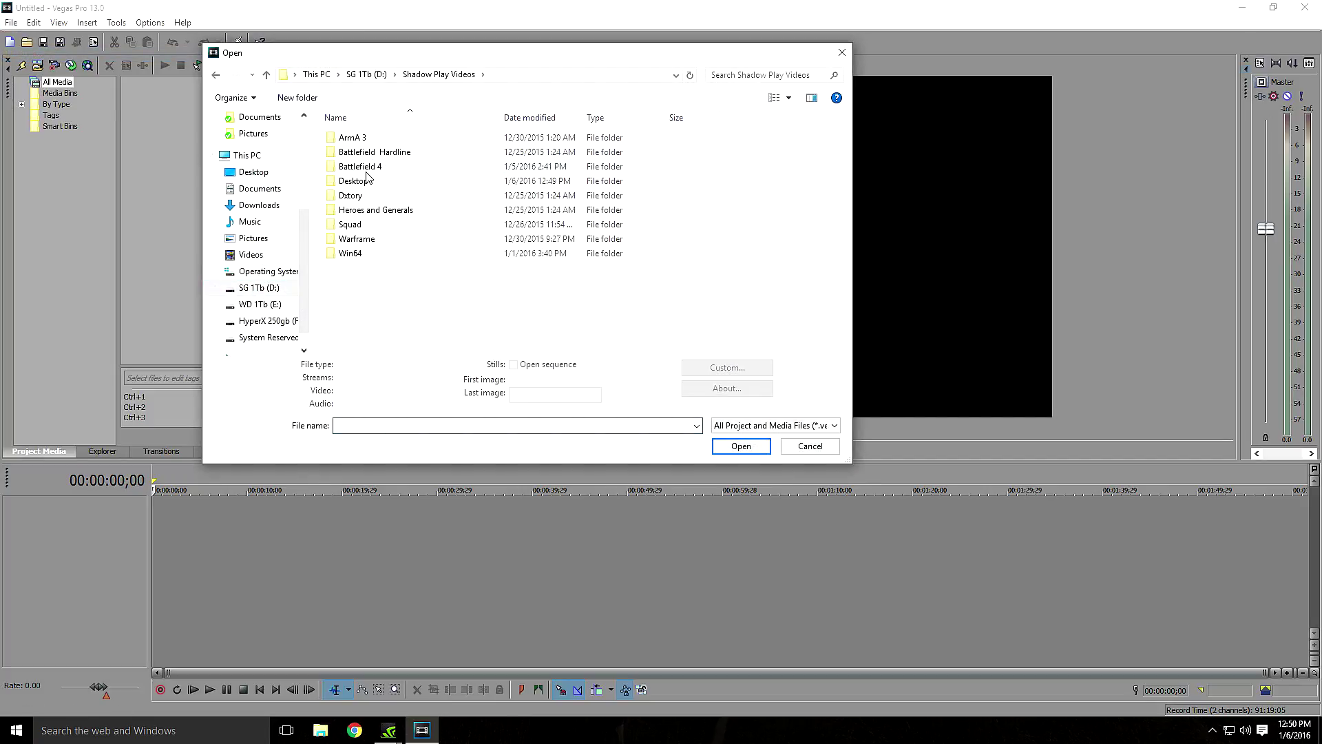
double_click(371, 167)
double_click(525, 276)
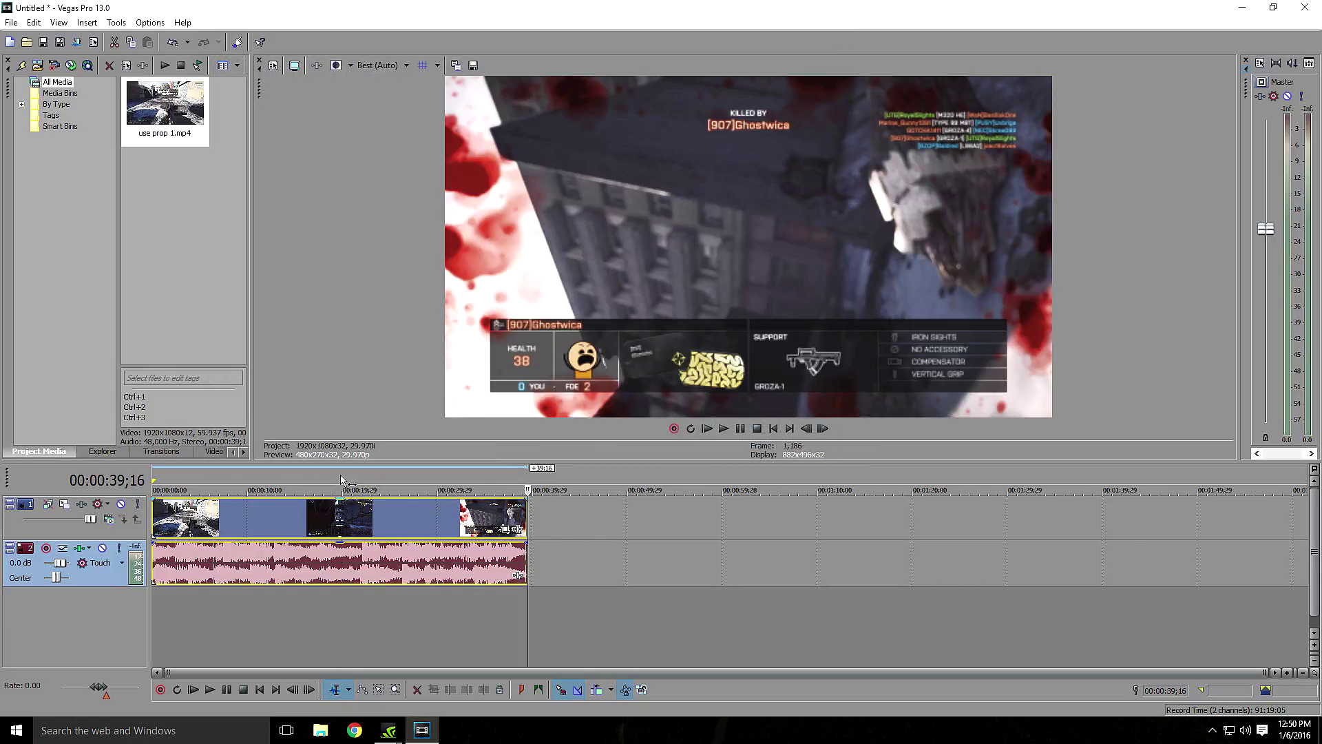
click(342, 485)
click(270, 474)
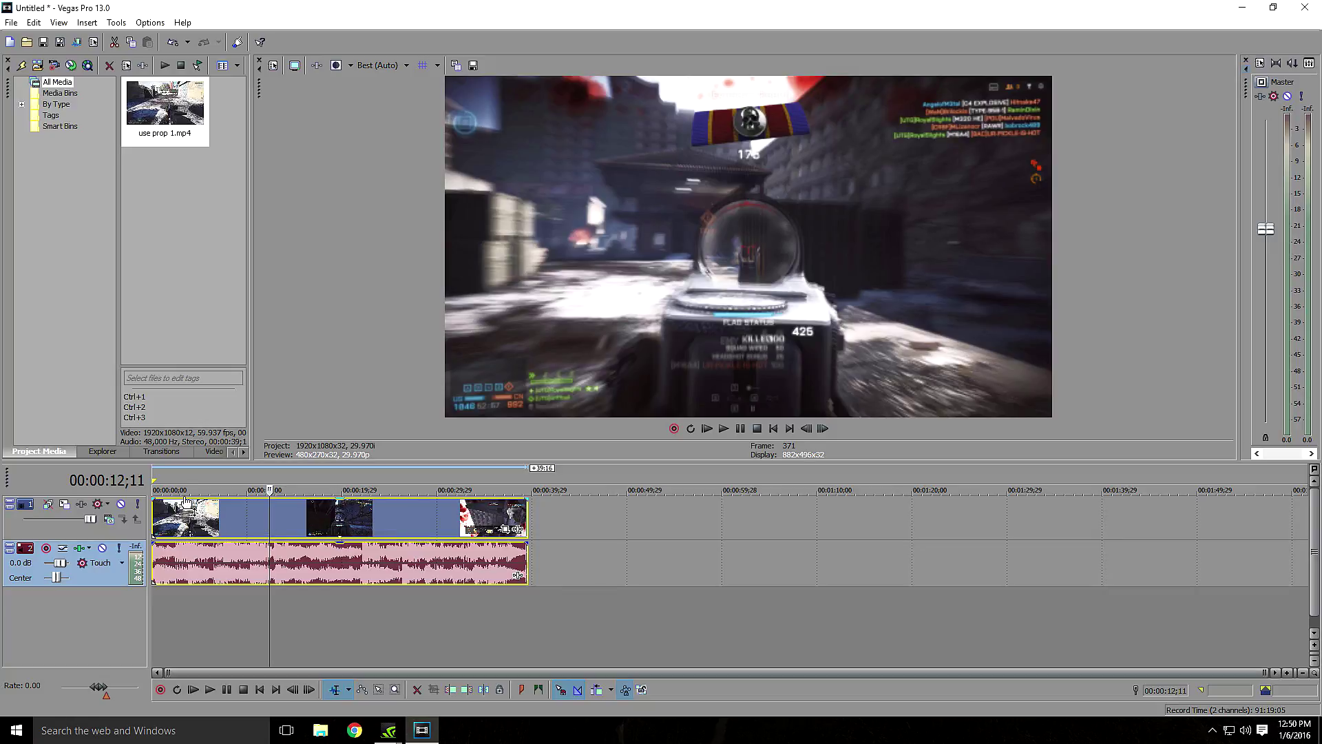
click(260, 689)
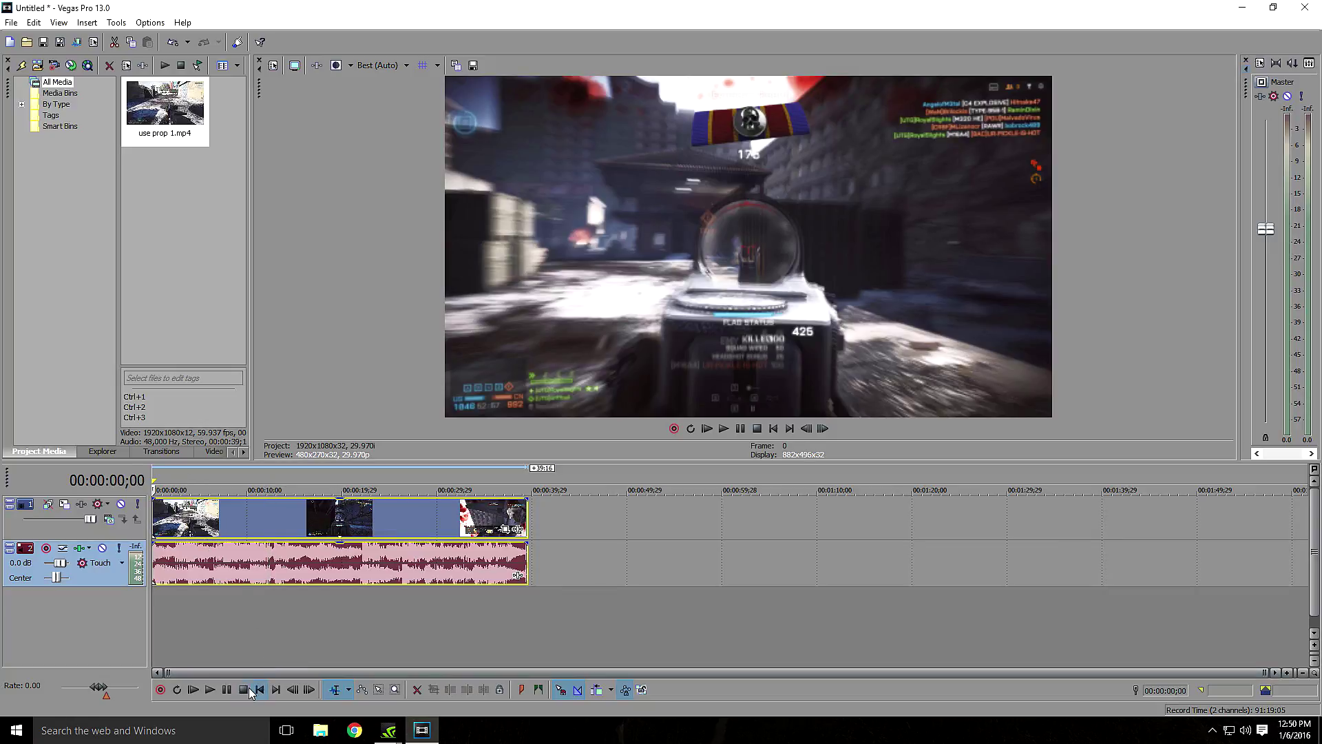
click(210, 689)
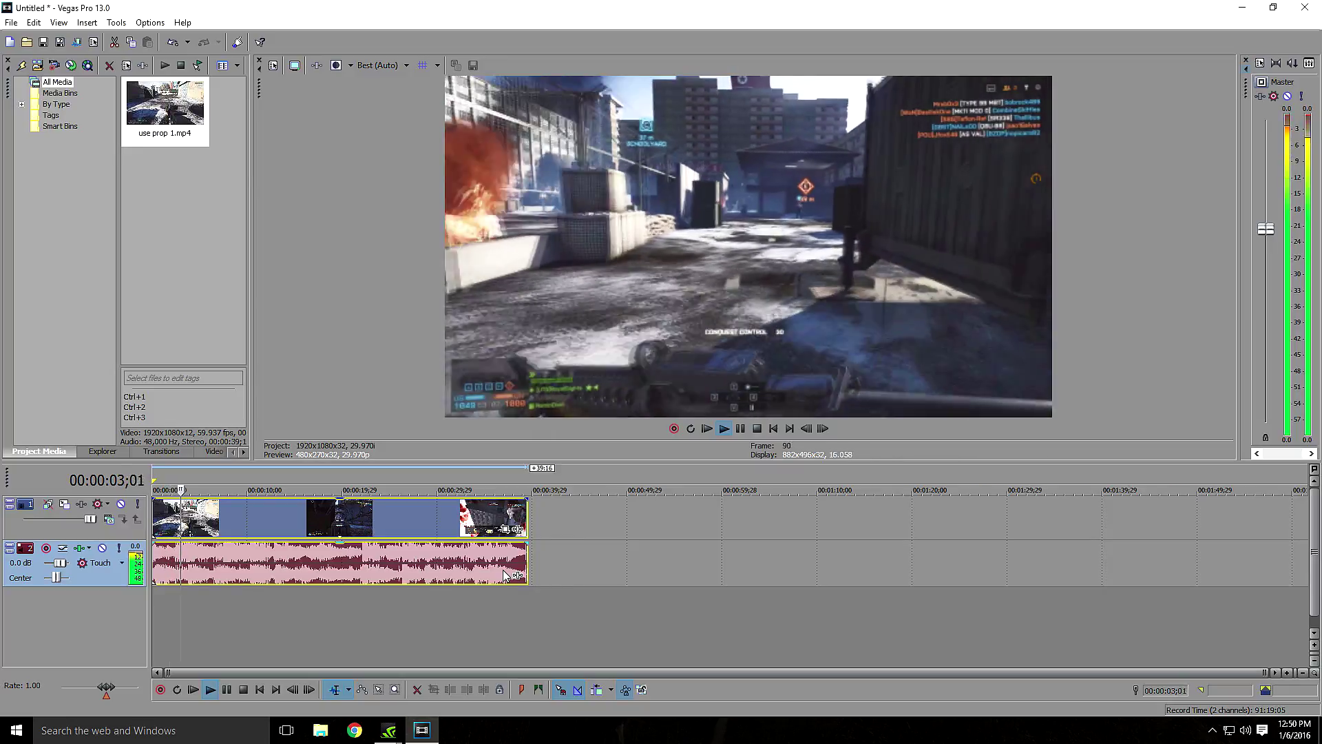
click(241, 690)
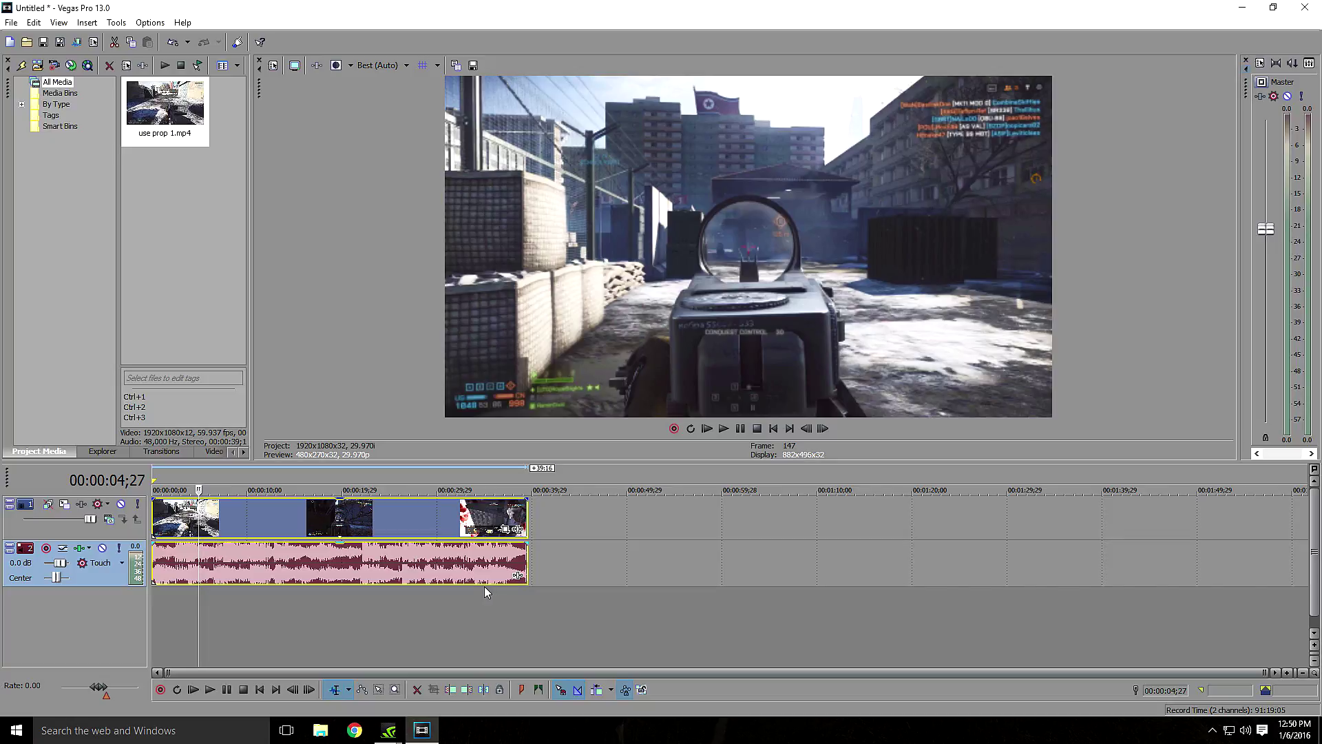
click(432, 521)
- Set the use prop 1 video event's properties to Disable resample and apply them
right_click(431, 516)
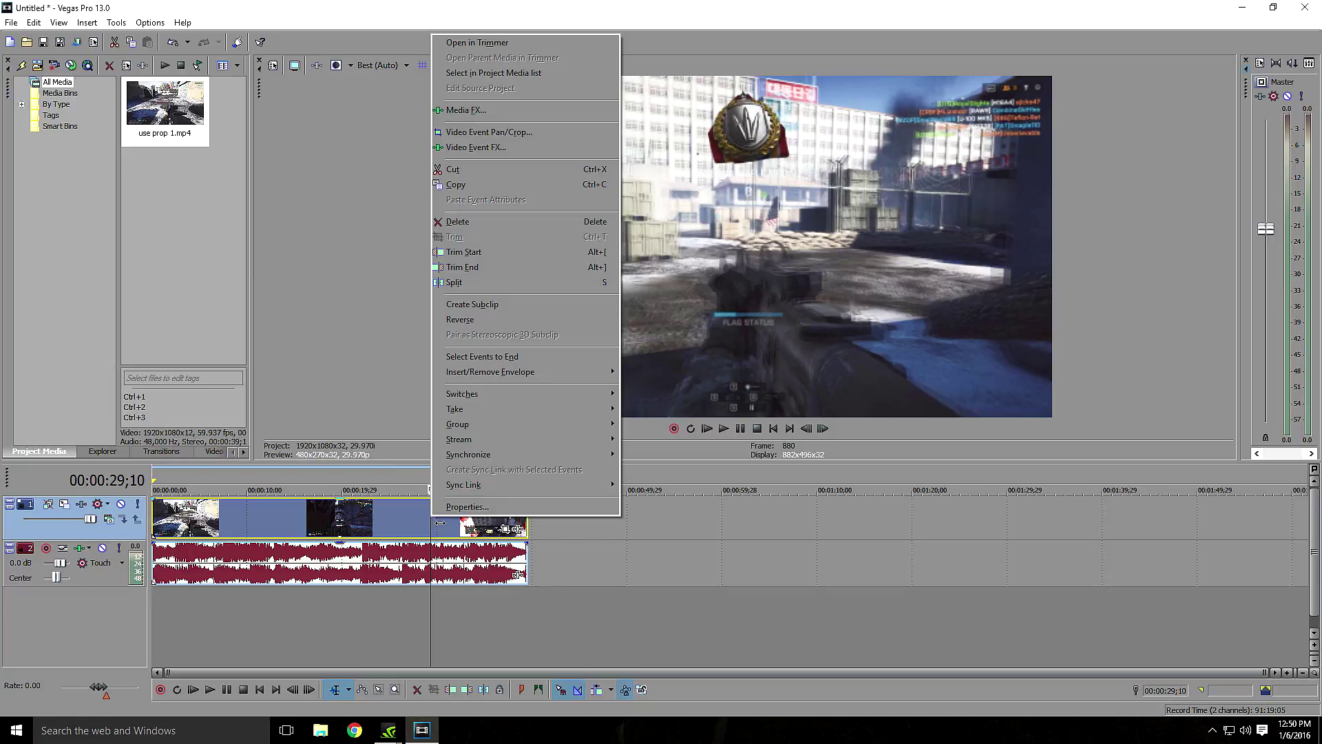
click(459, 508)
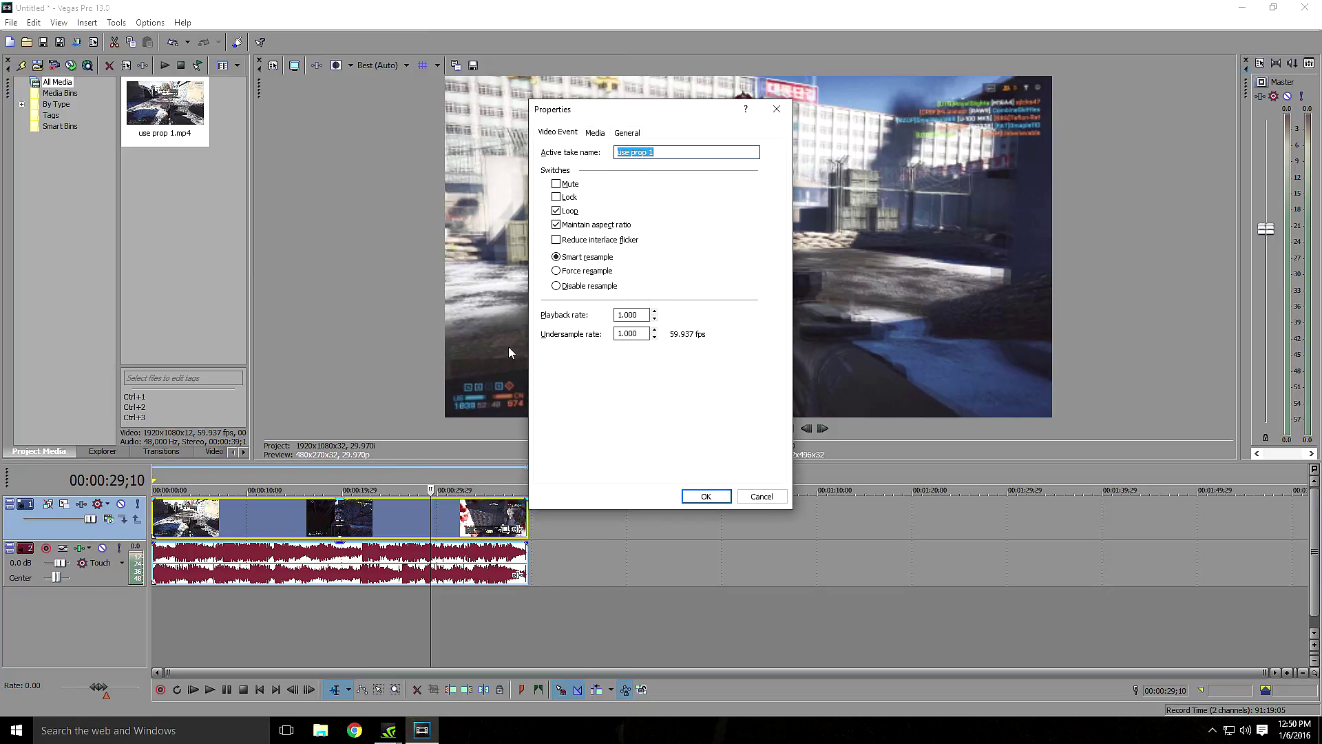
click(557, 286)
click(562, 226)
click(706, 496)
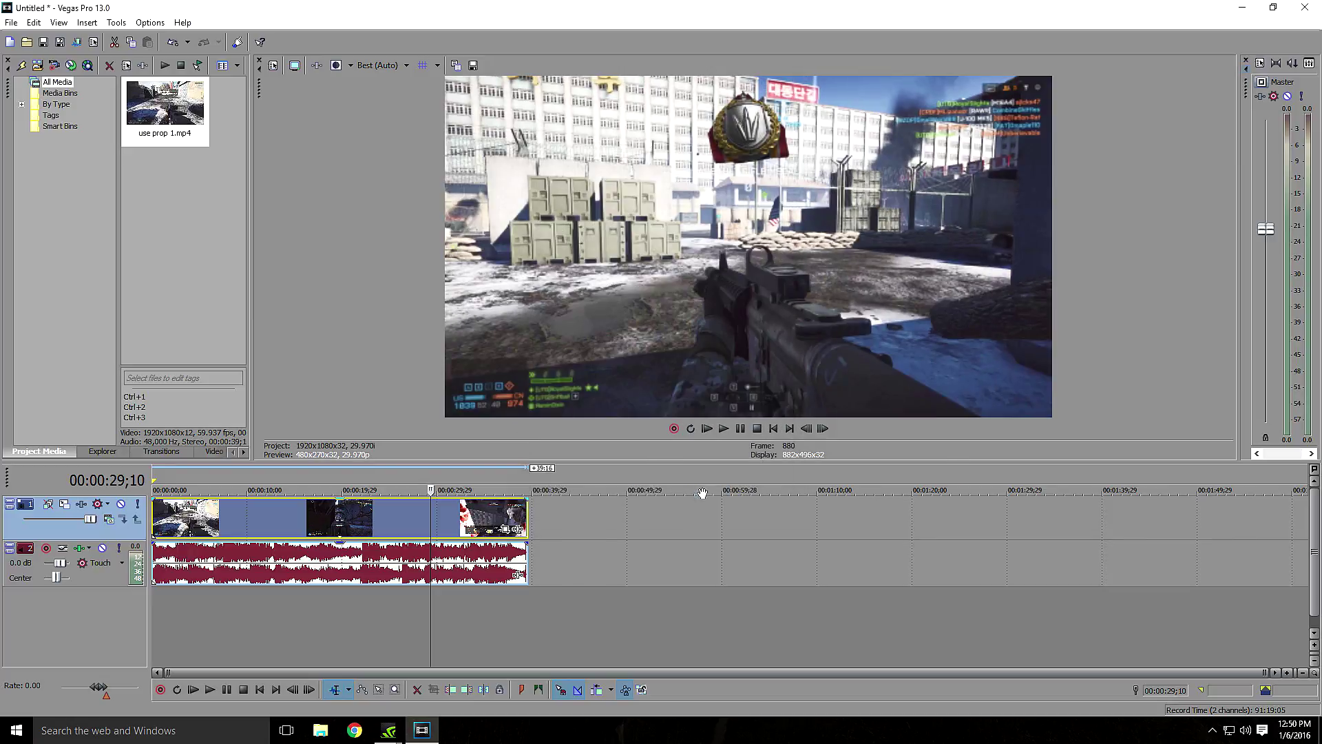
- Play the clip from the start to check the sharper playback, then pause
click(260, 689)
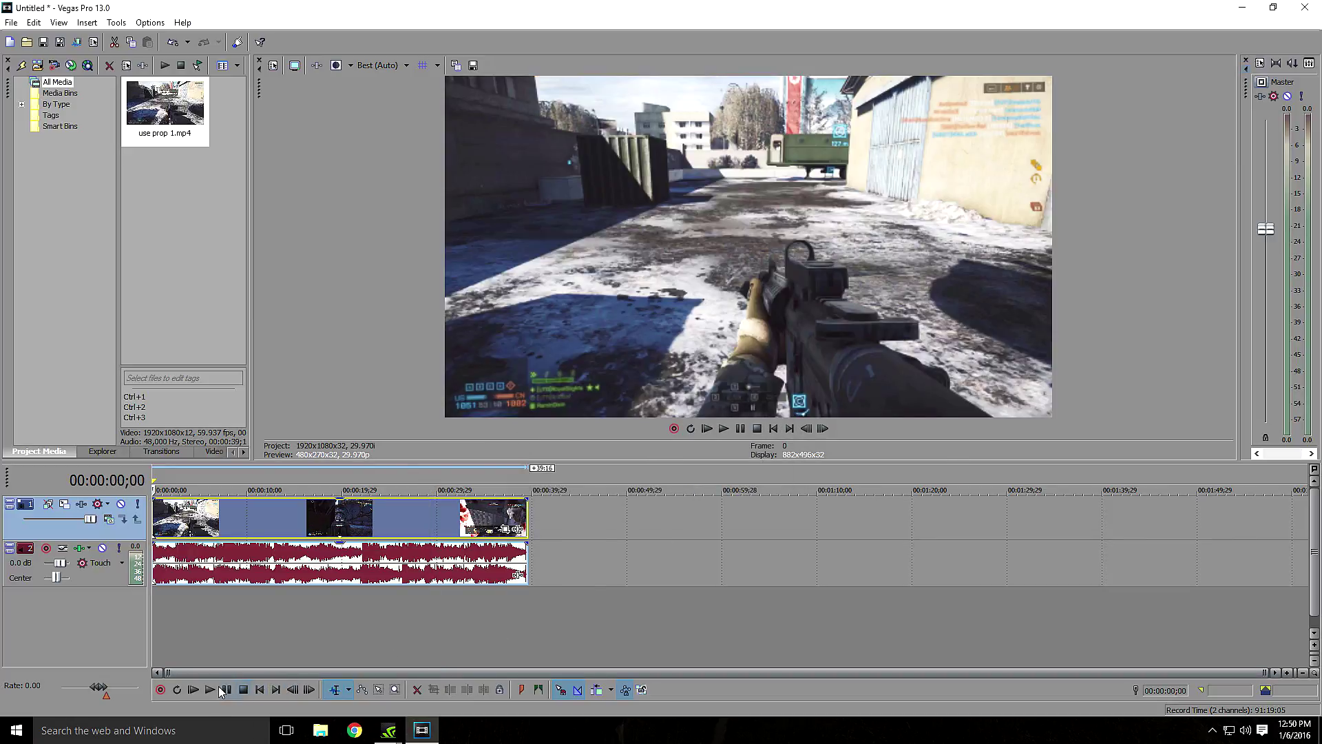
click(210, 689)
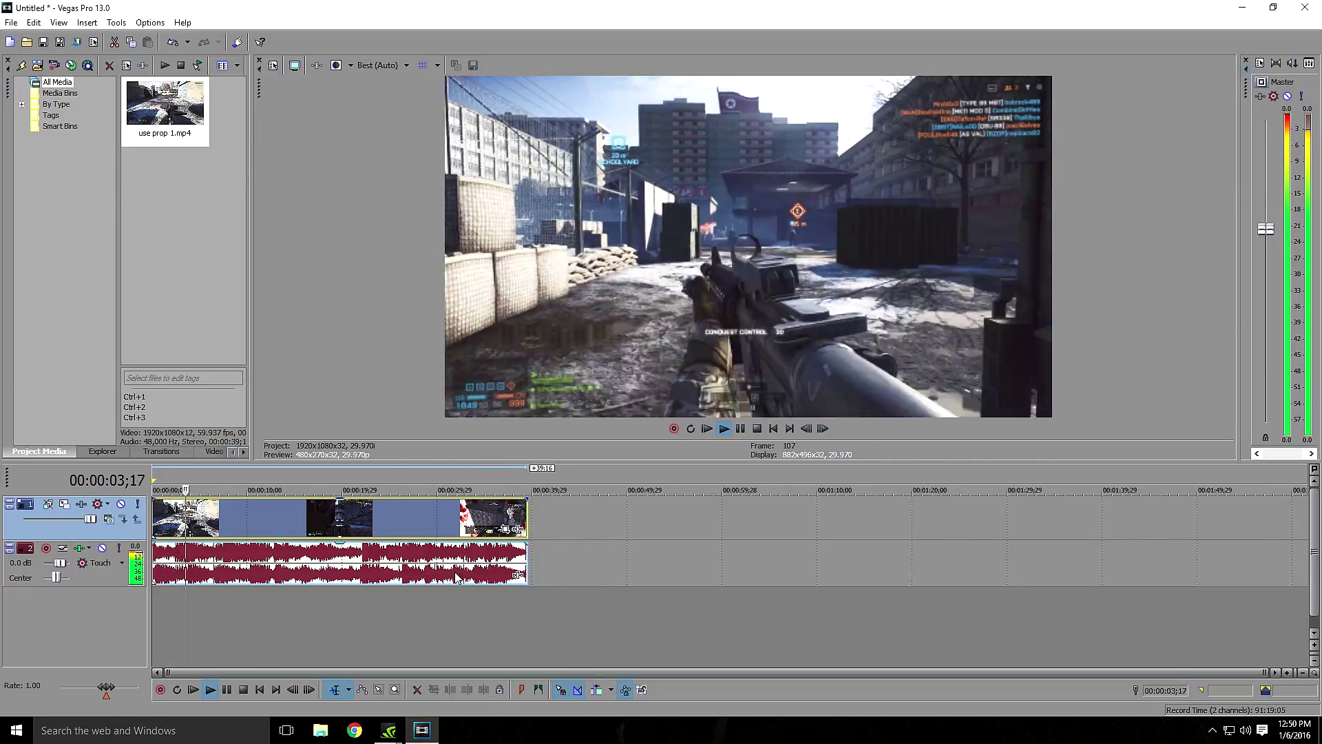
click(221, 692)
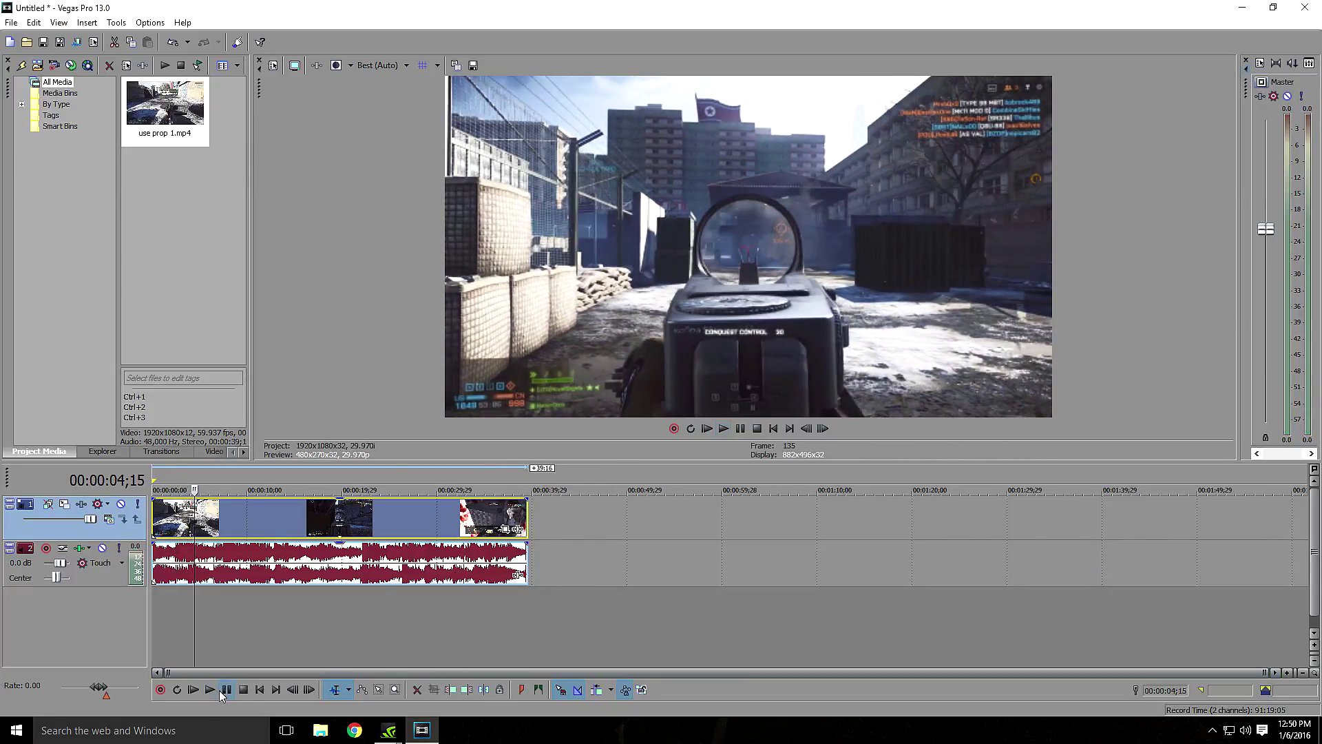
- Add Color Corrector (Secondary), Color Curves, Saturation Adjust and Sharpen to the clip's Event FX chain
click(518, 531)
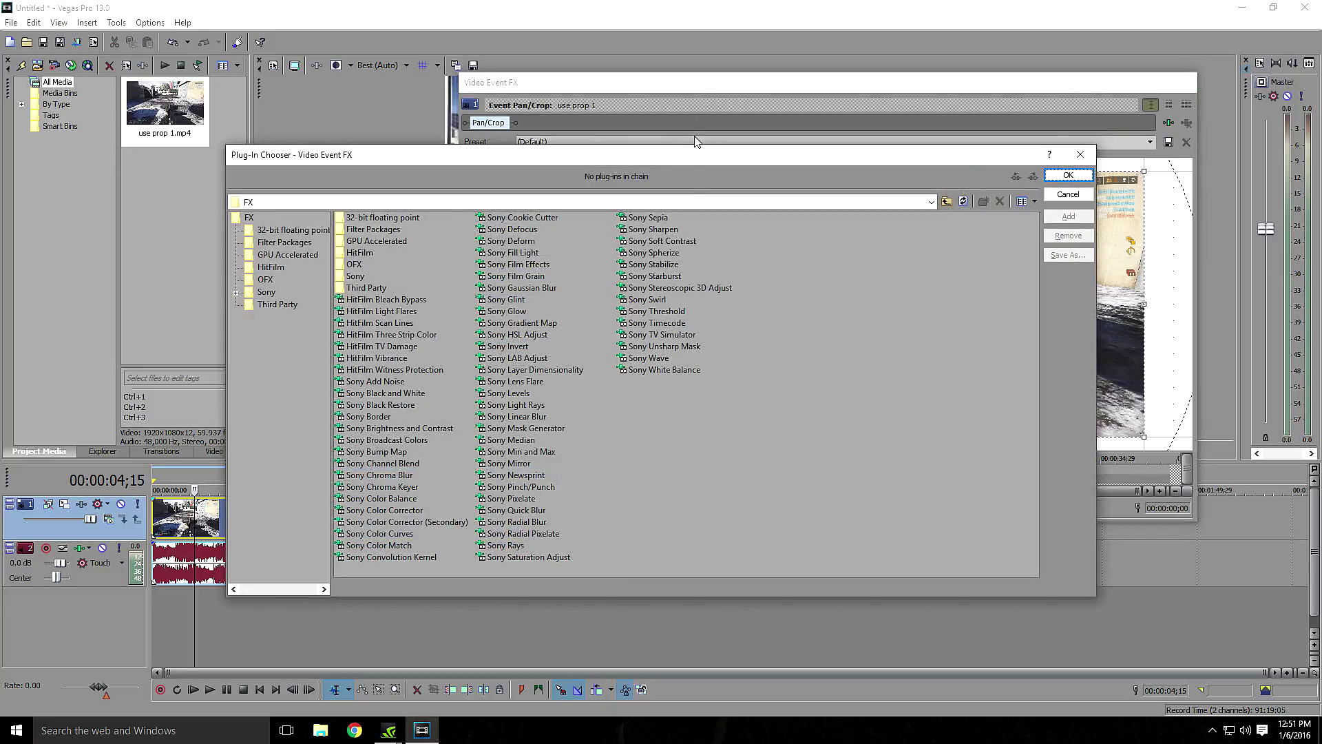
drag(692, 160, 731, 114)
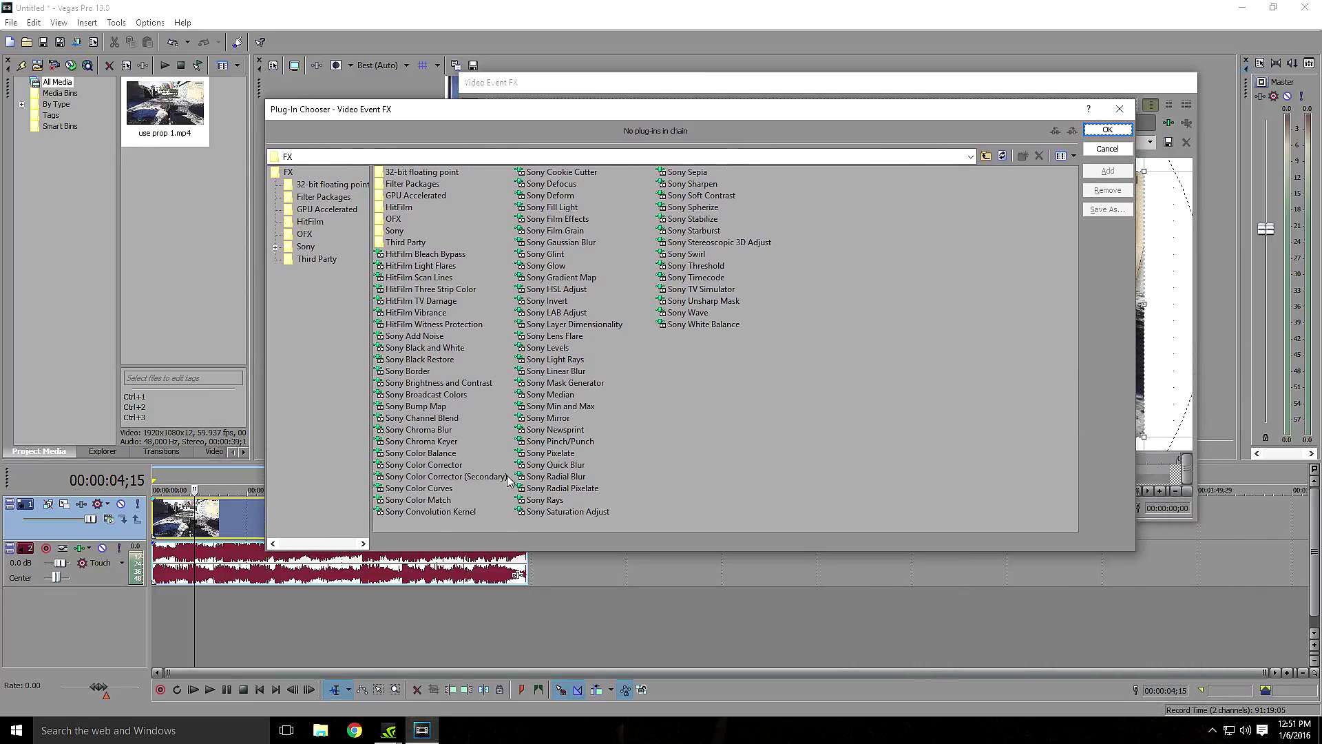
click(455, 477)
double_click(455, 477)
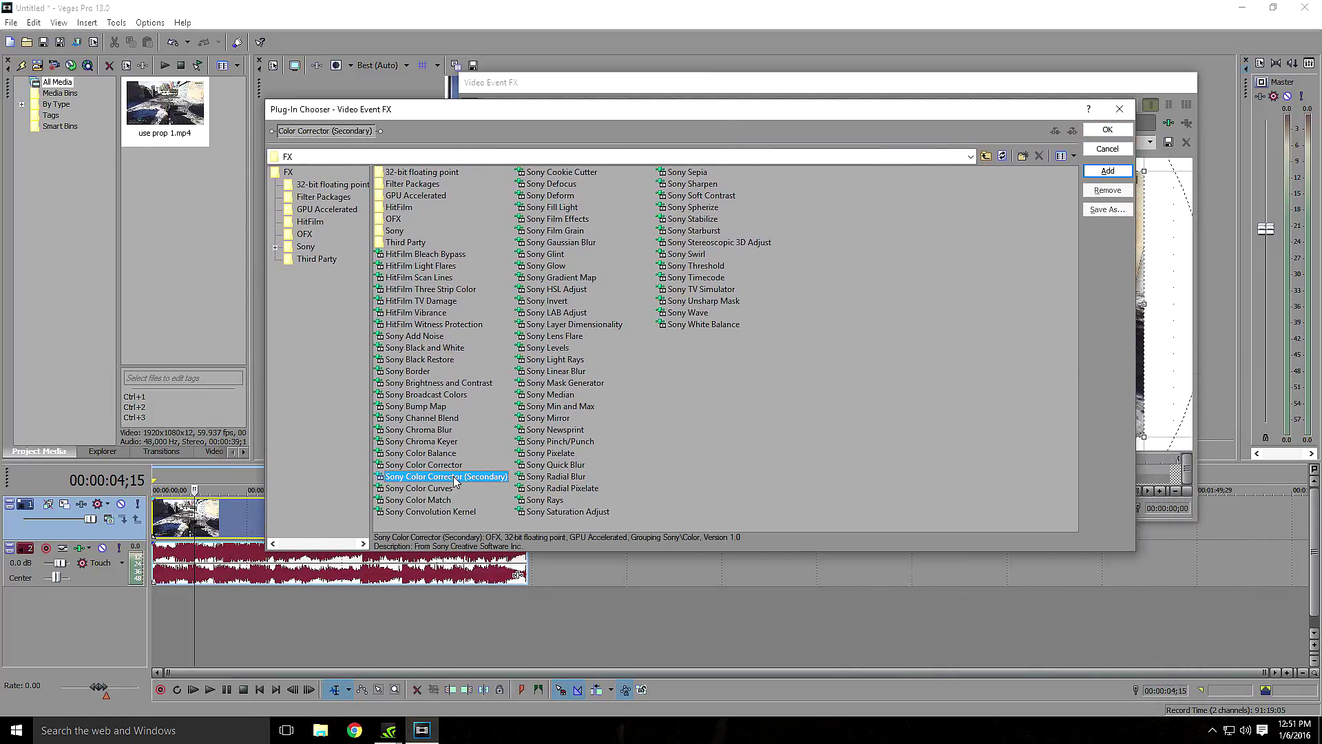
click(454, 489)
double_click(455, 489)
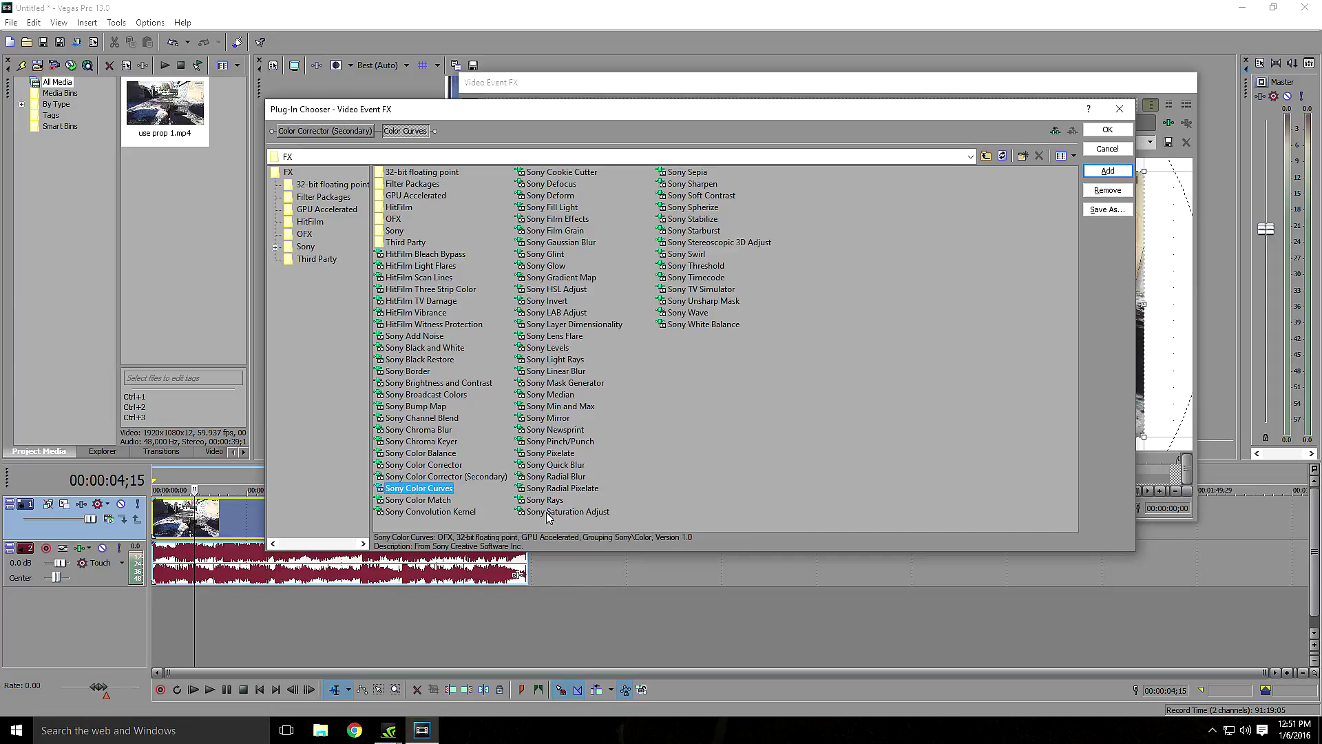
double_click(585, 513)
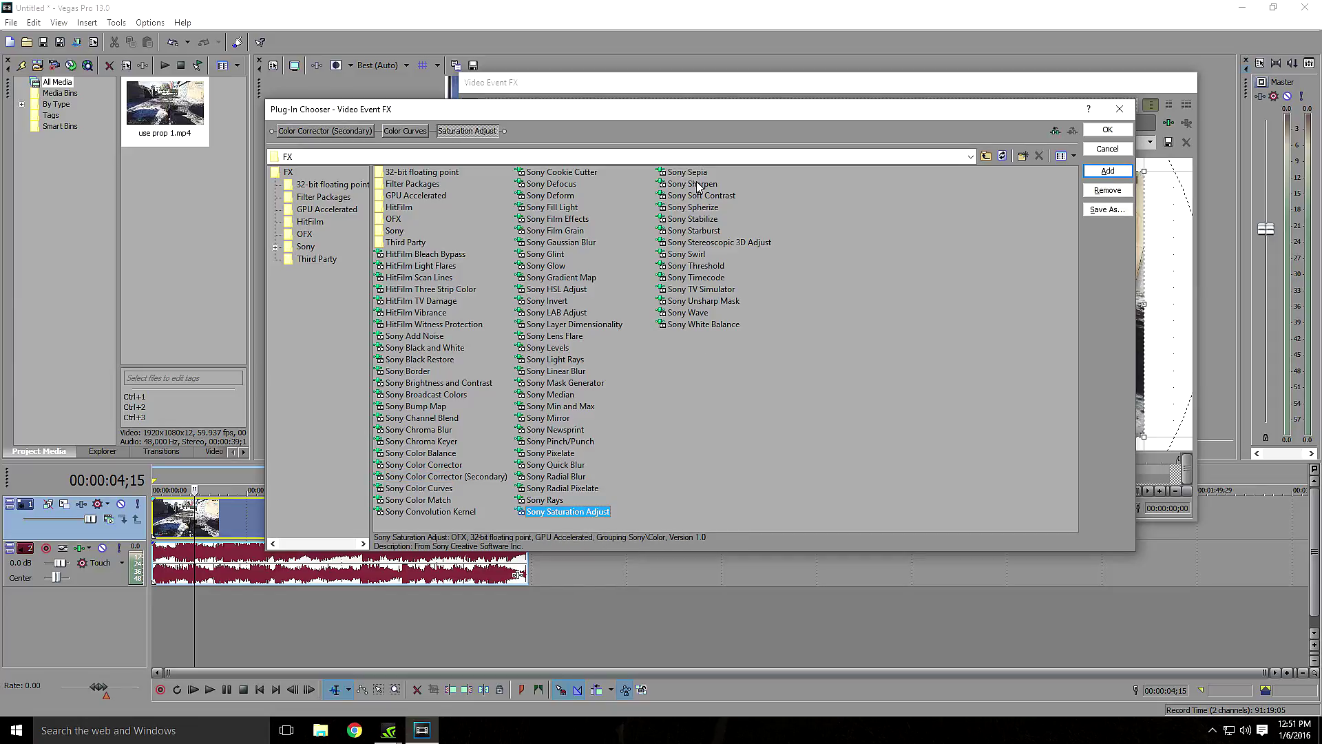
double_click(695, 184)
- Confirm the effects chain and apply the Youtube Edit preset to Color Corrector (Secondary)
click(1107, 129)
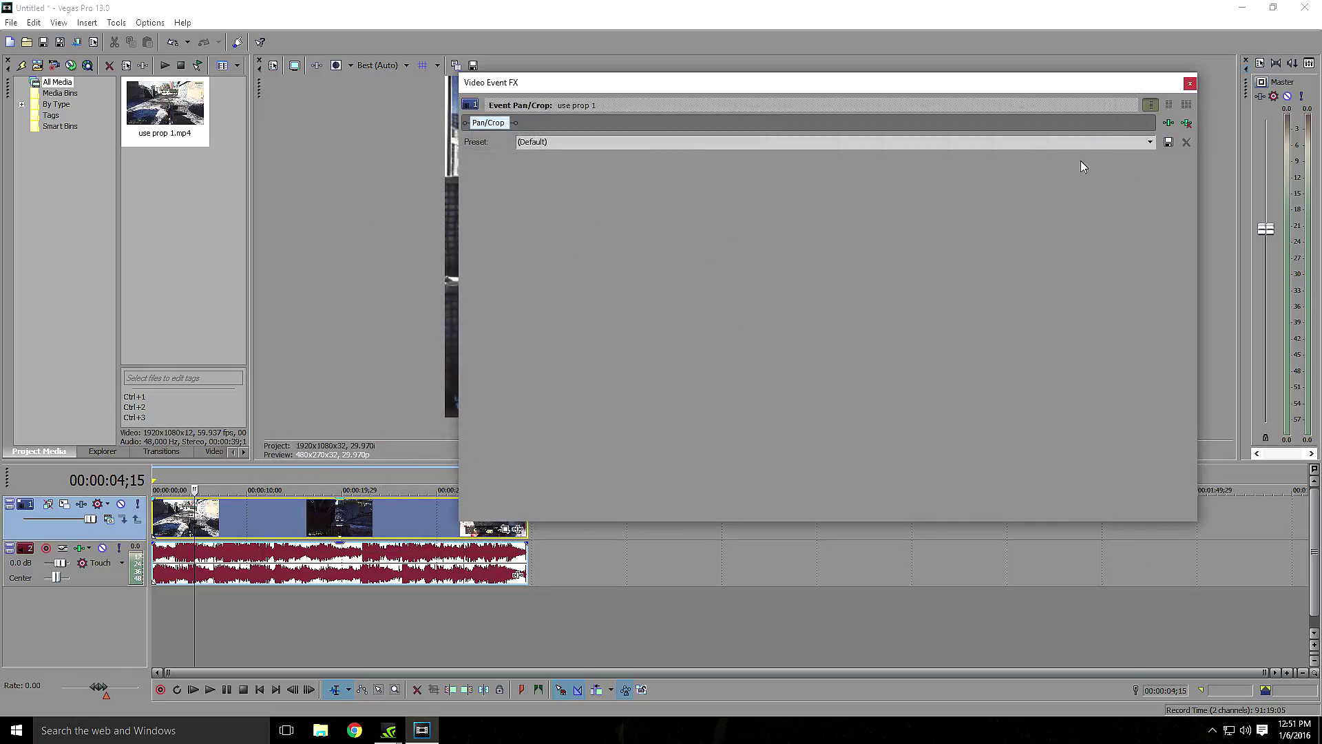
drag(737, 93, 664, 135)
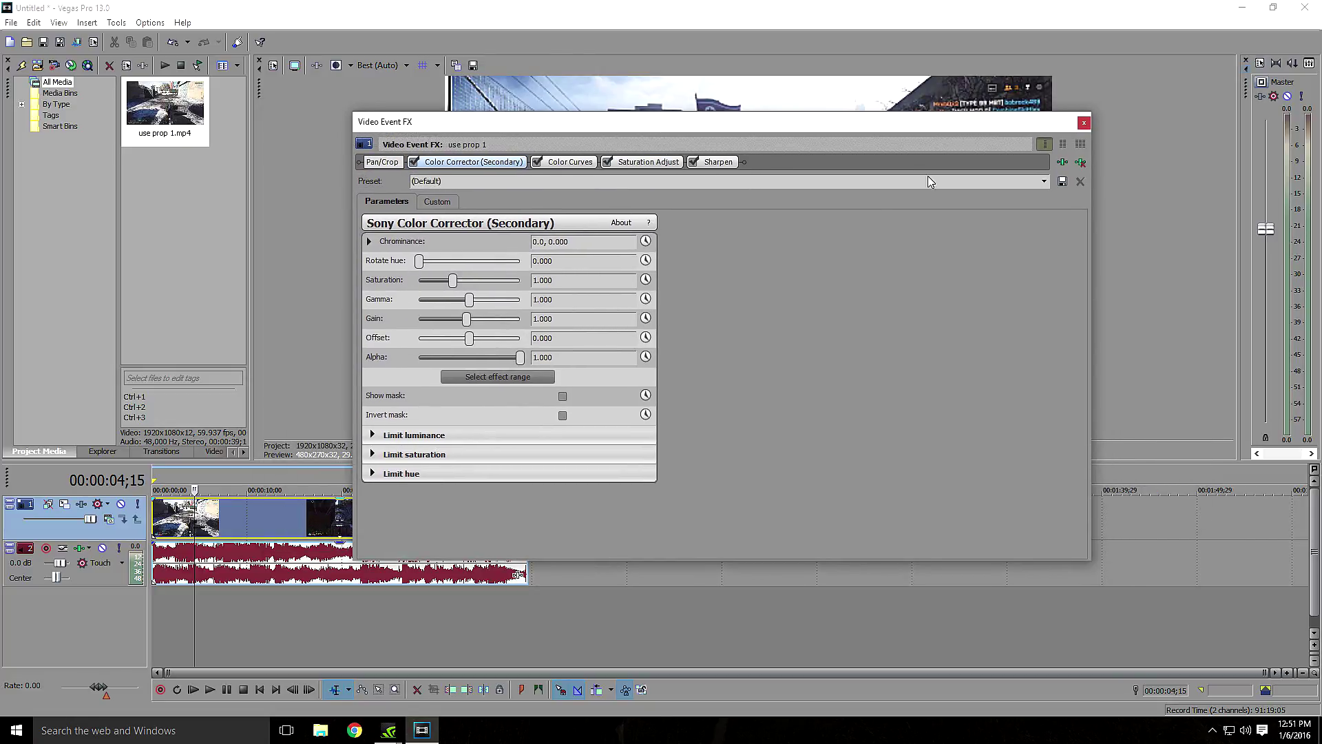
click(1045, 182)
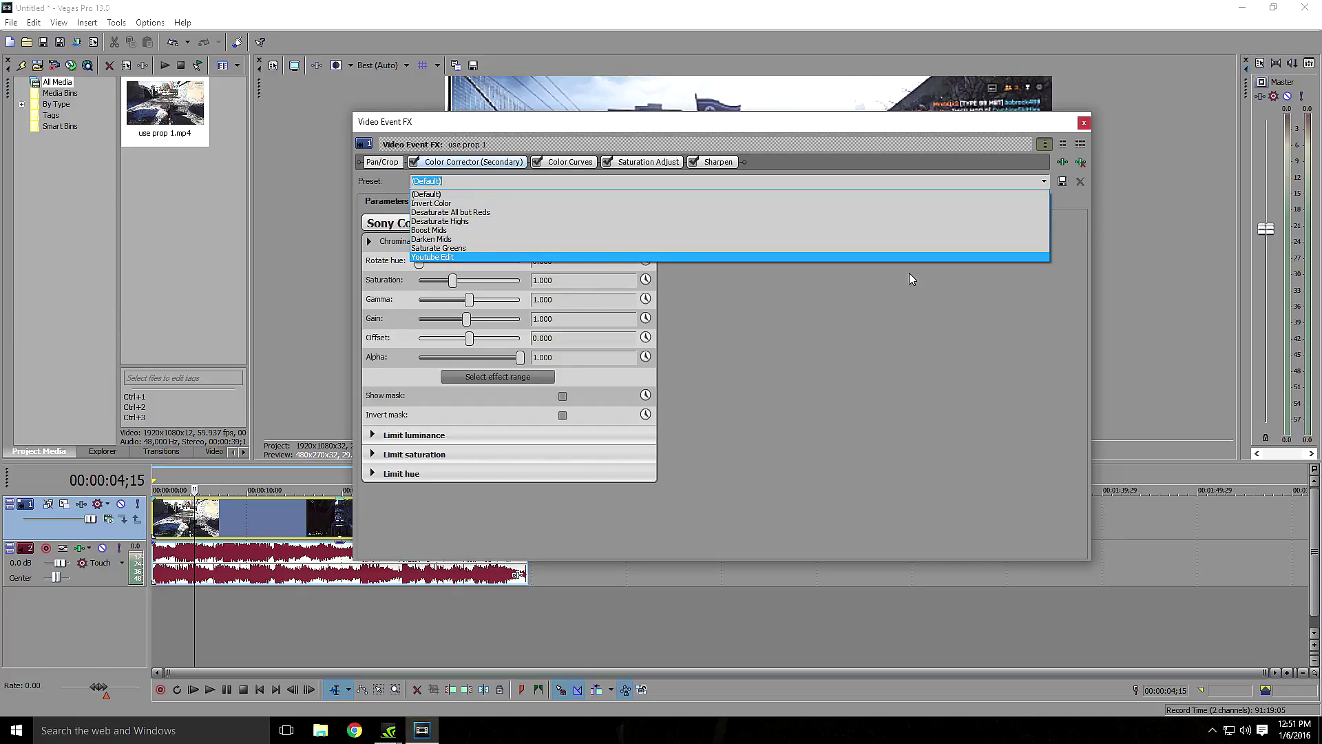
click(631, 258)
- Reposition the Video Event FX window higher and show the Color Curves settings
drag(673, 126, 675, 340)
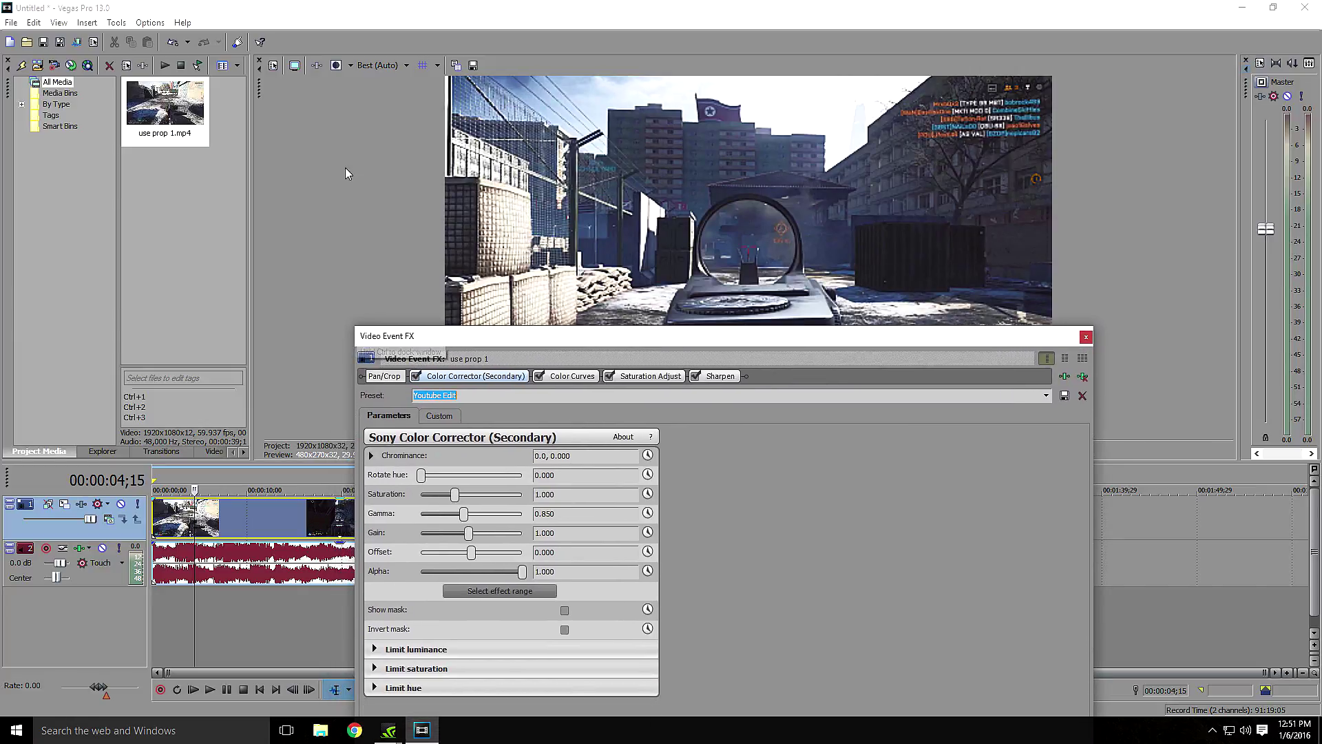
click(339, 71)
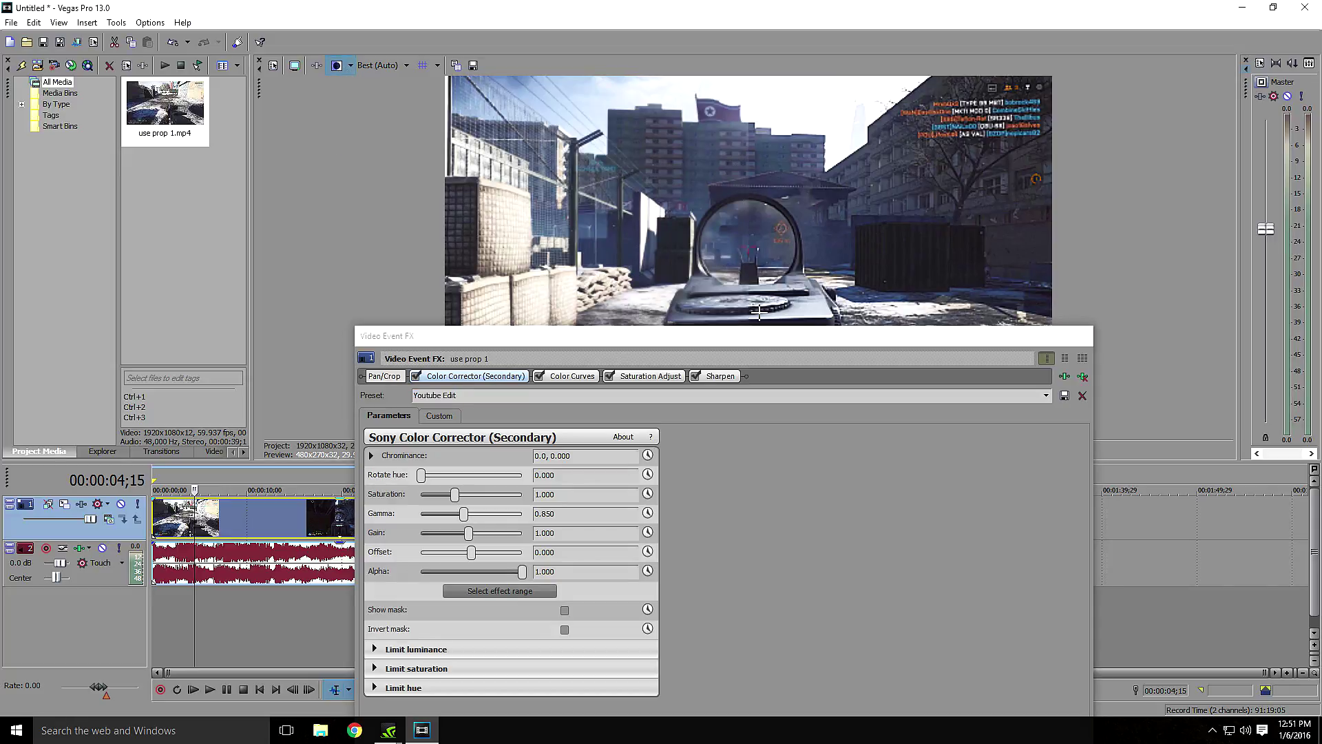
drag(750, 337, 763, 291)
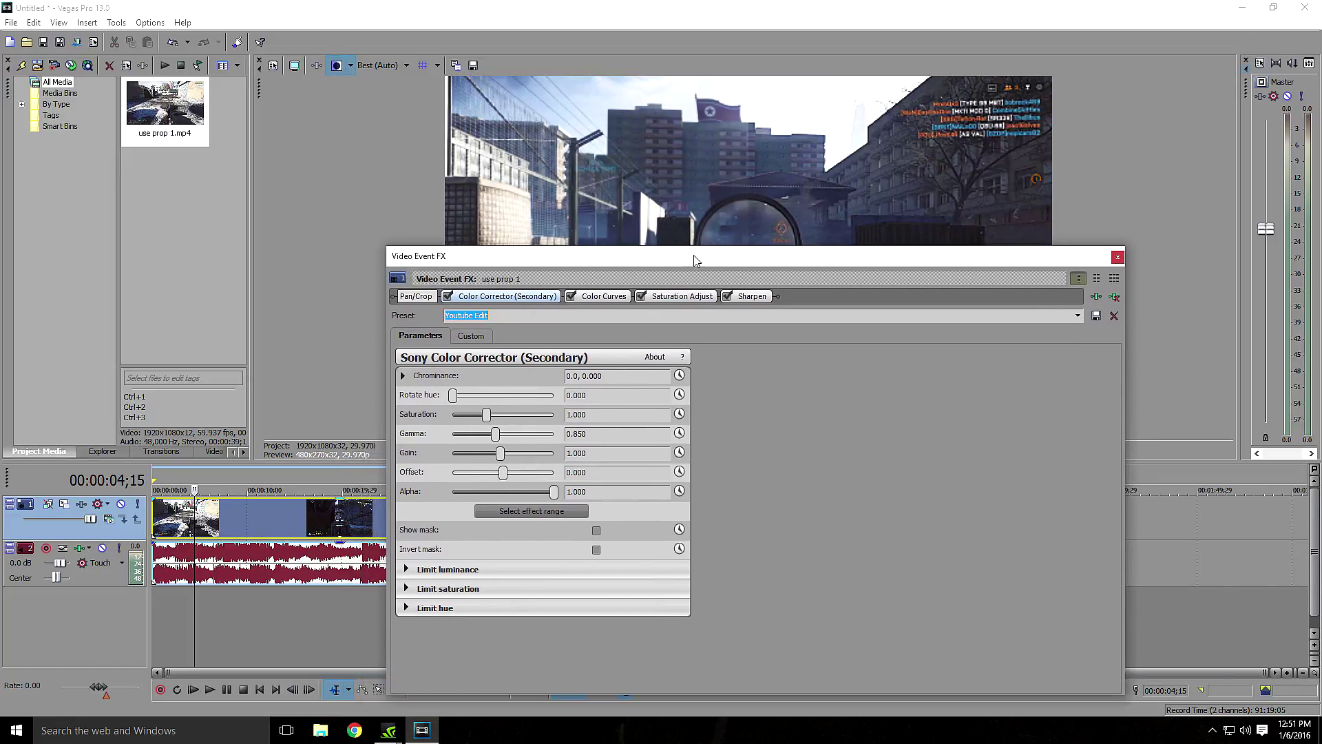
drag(673, 299, 671, 200)
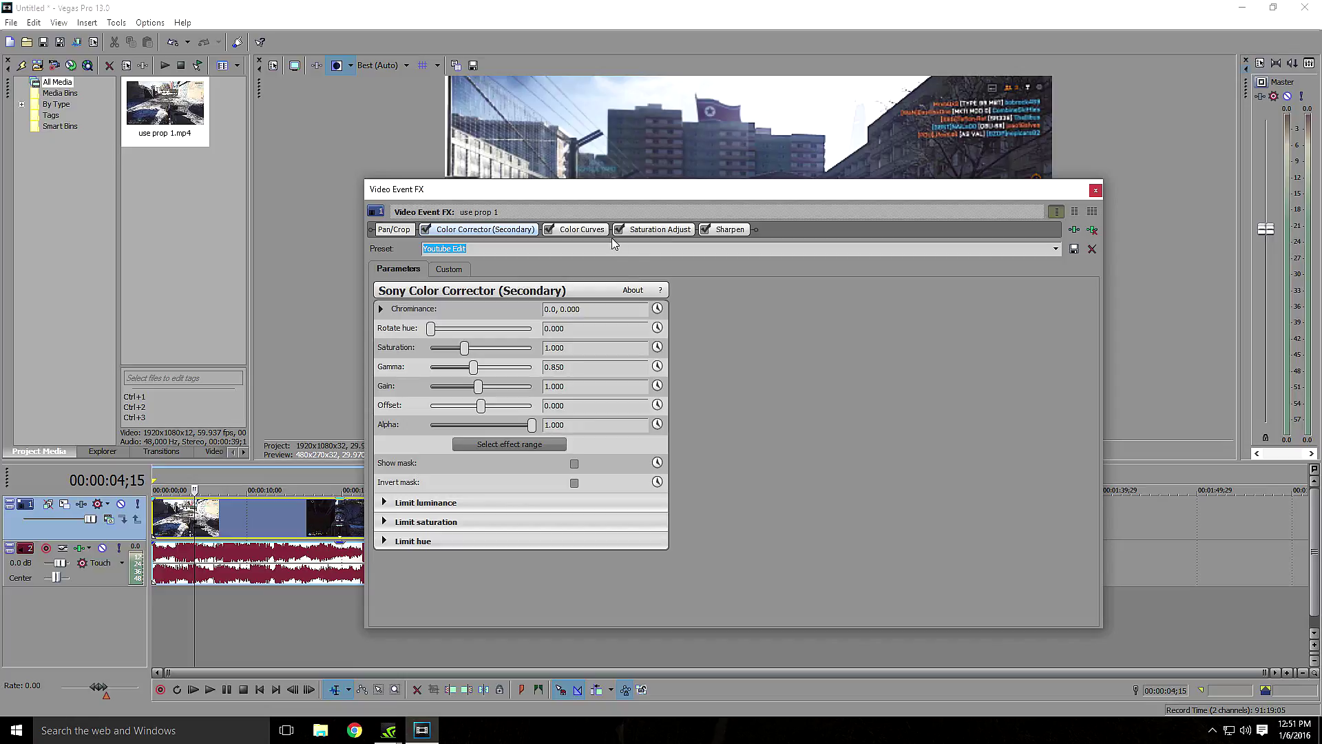
click(577, 230)
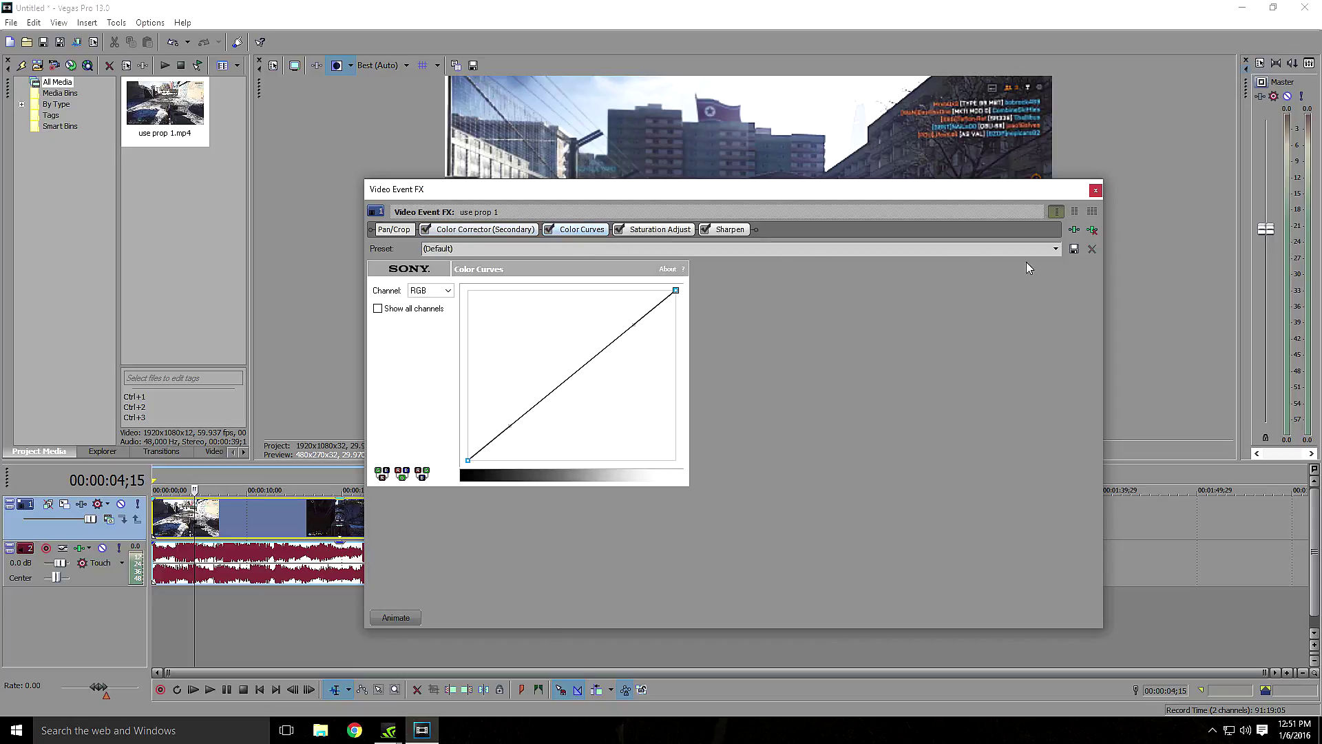
- Apply the Youtube Edit preset to Color Curves and reshape the upper part of the curve
click(1056, 248)
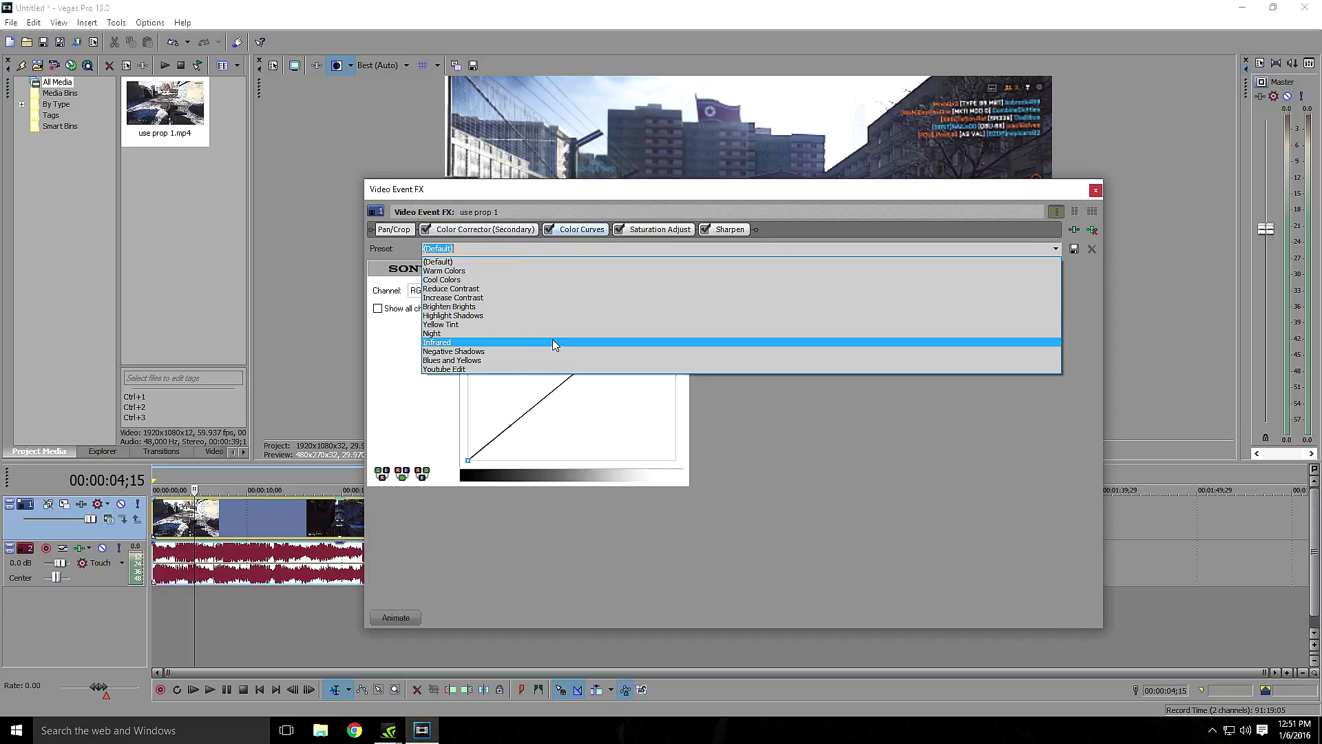
click(492, 371)
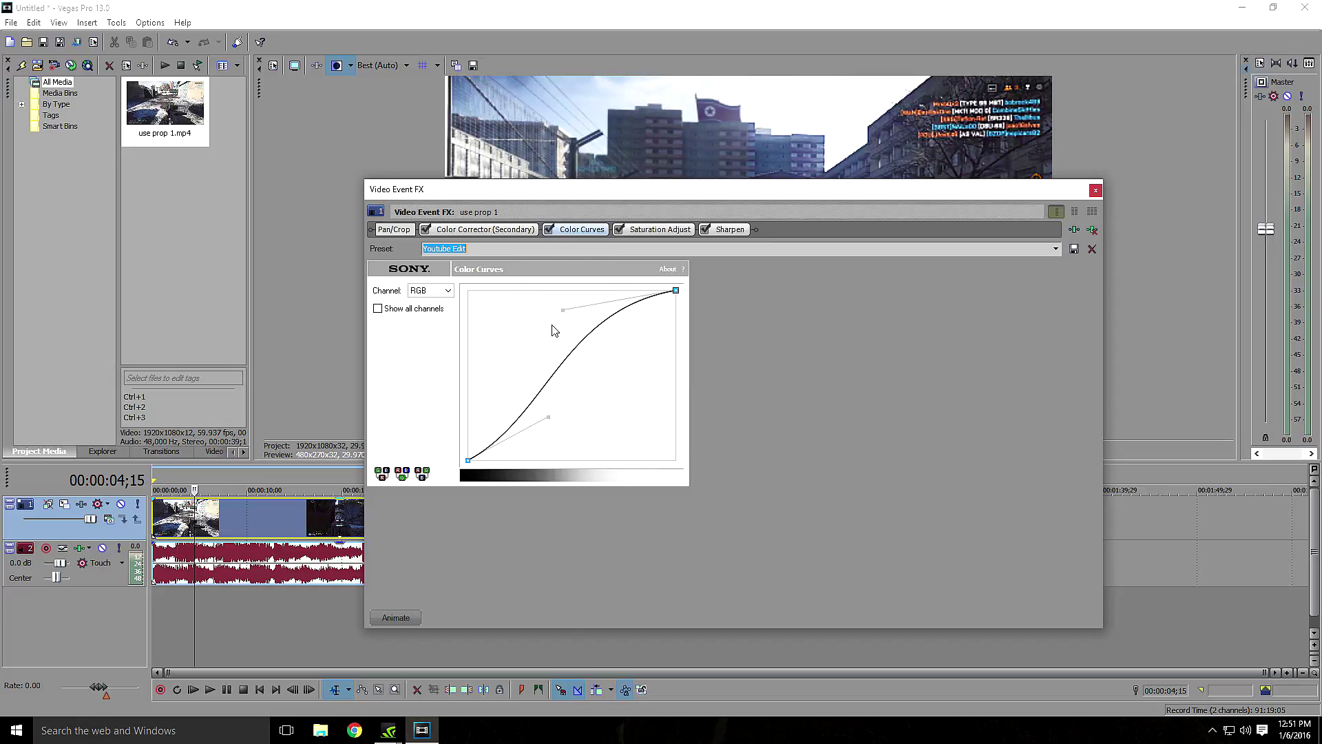
drag(571, 315, 522, 329)
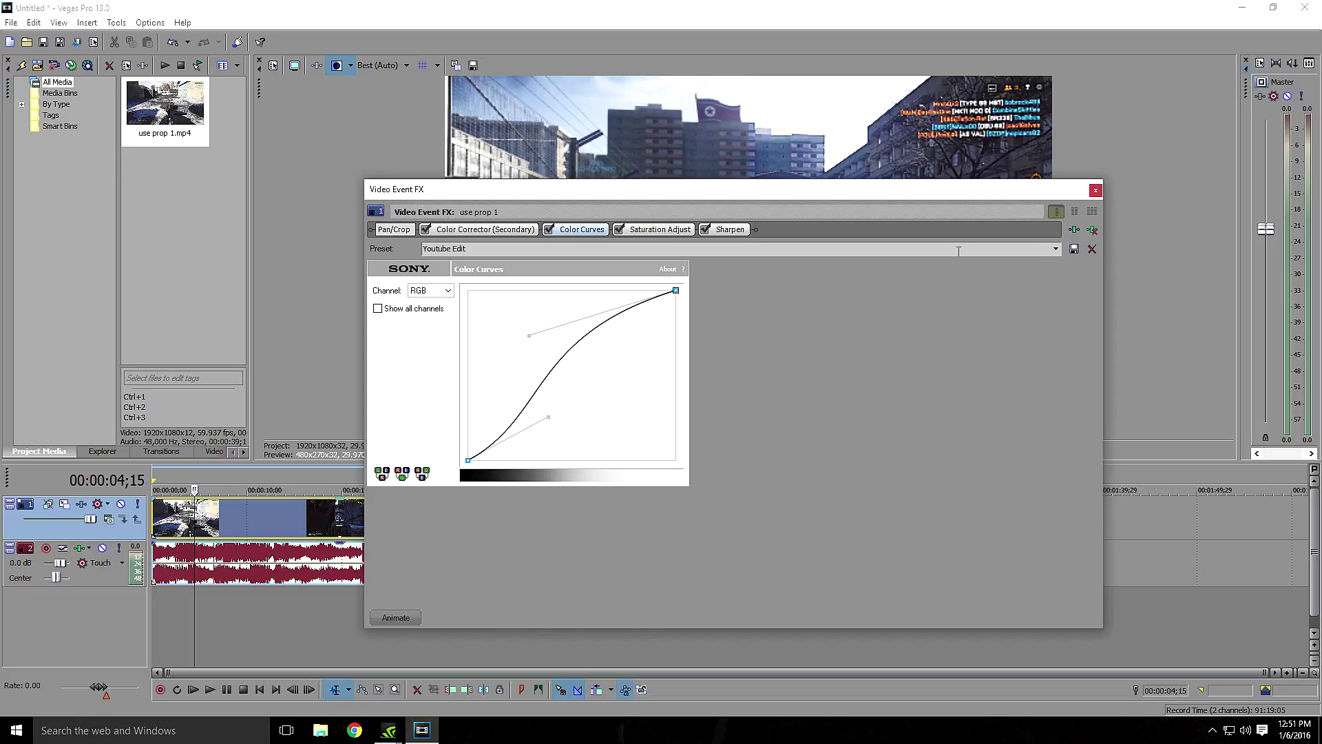
click(1049, 251)
click(1056, 249)
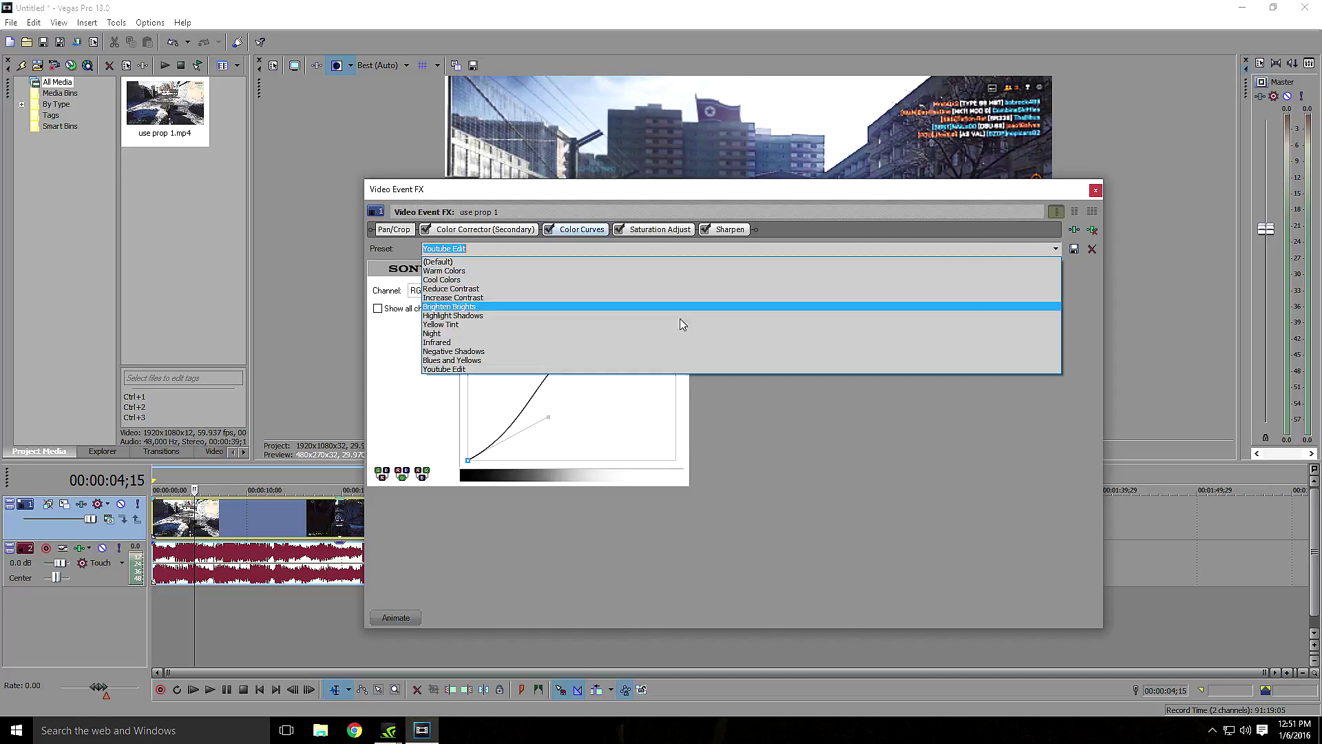
click(544, 369)
- Apply Youtube Edit presets to Saturation Adjust and Sharpen, then close Video Event FX
click(686, 232)
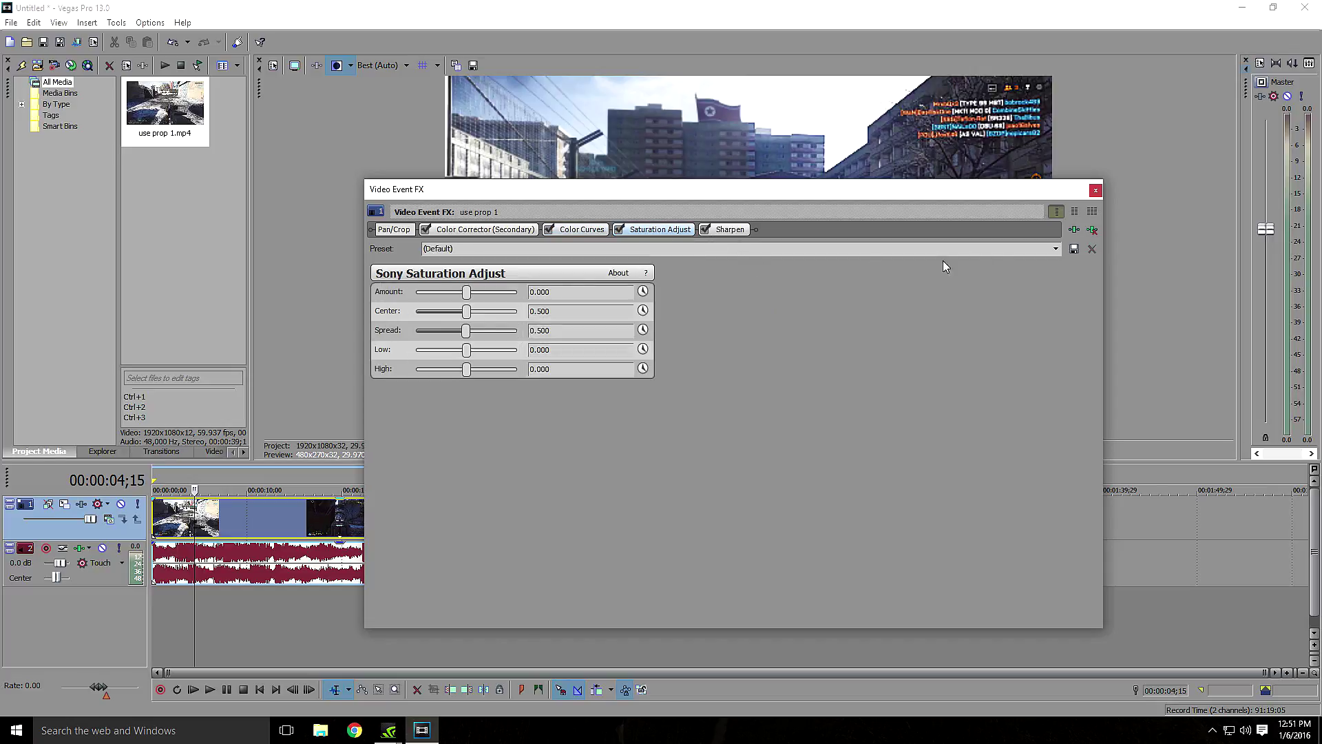
click(1043, 253)
click(1056, 249)
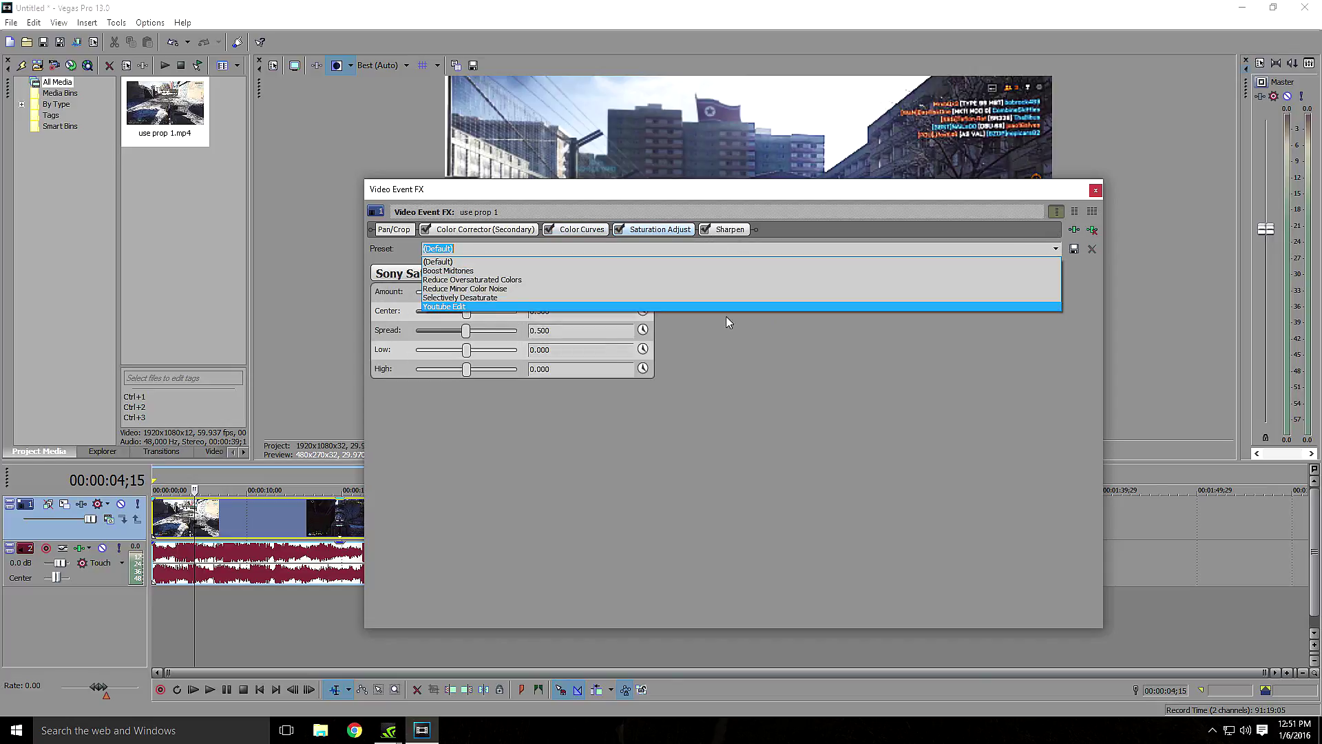
click(642, 307)
click(730, 229)
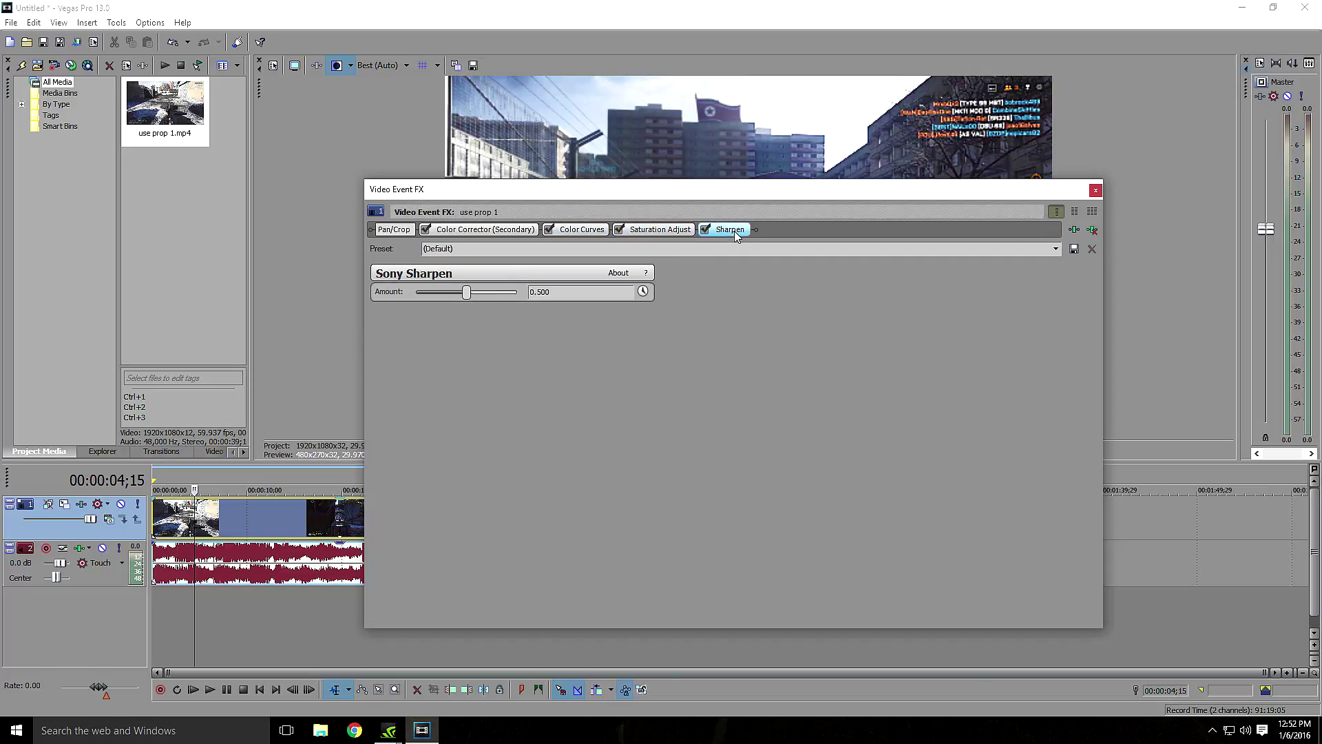
click(1054, 250)
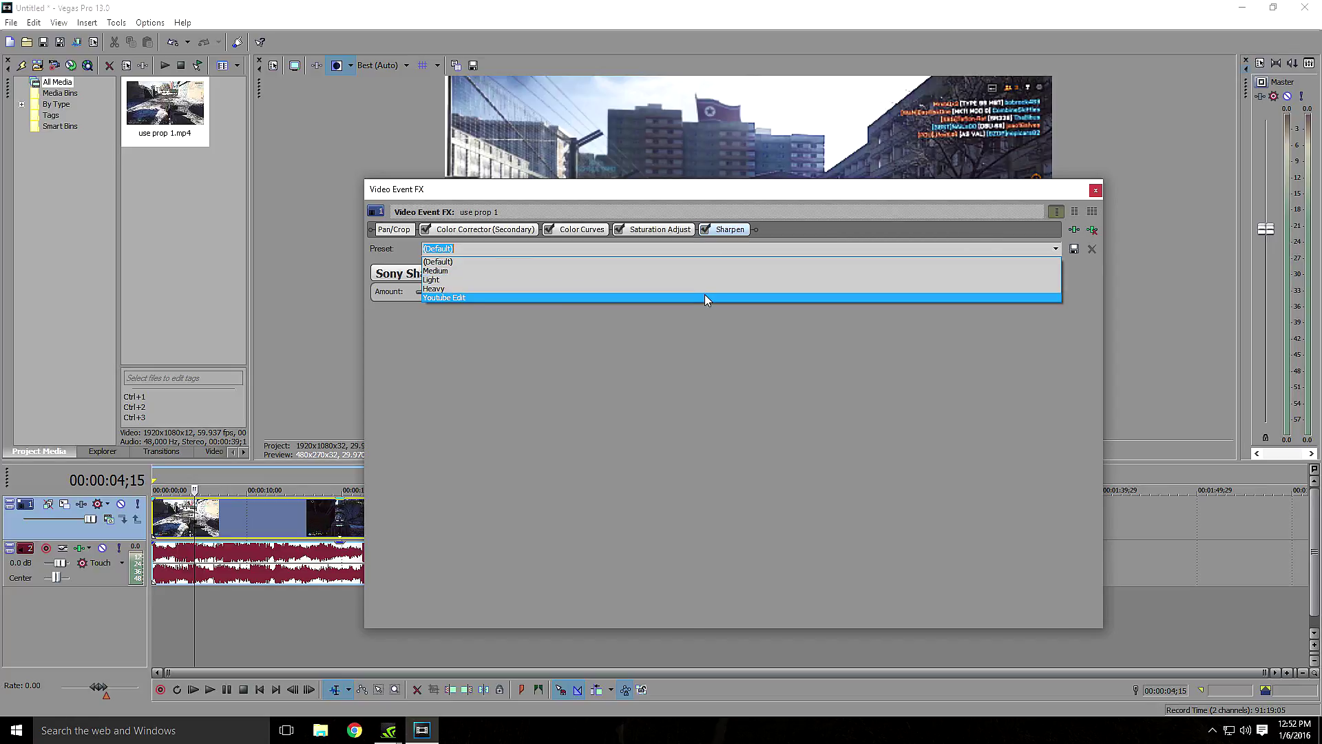
click(704, 295)
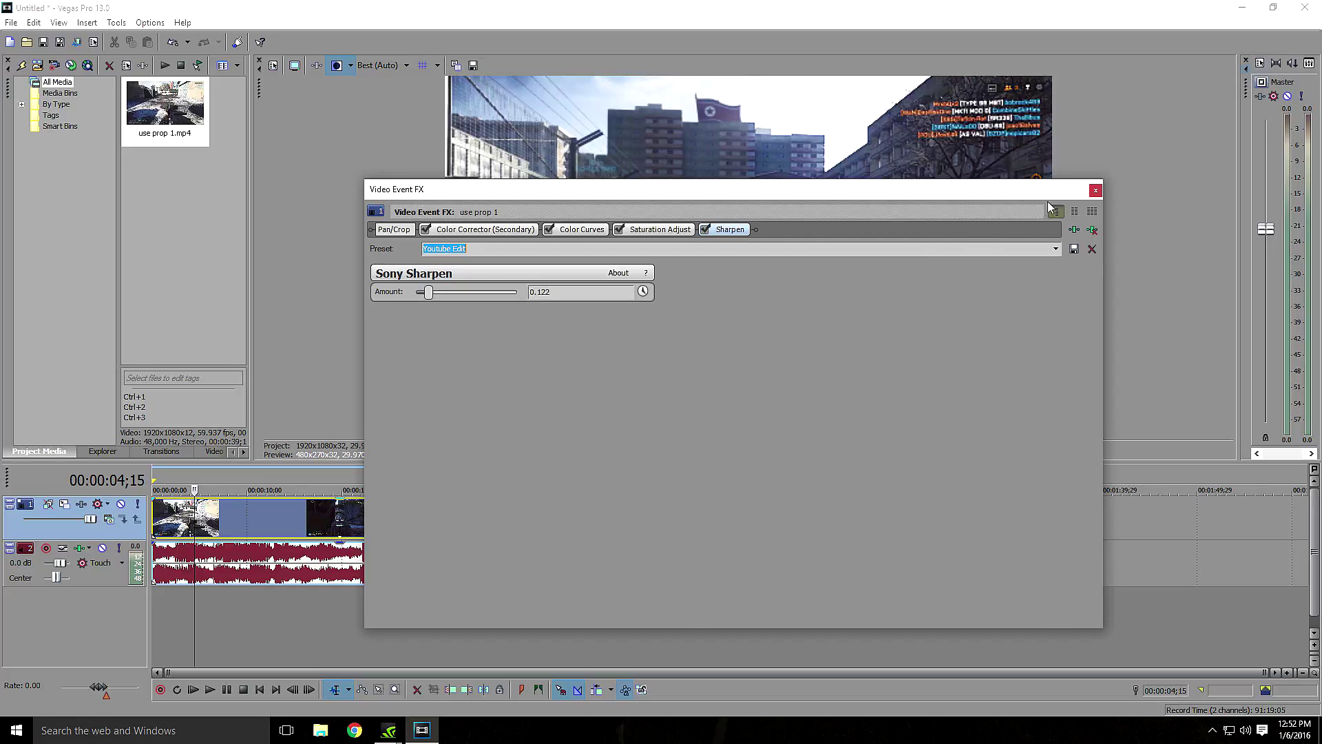
click(1095, 191)
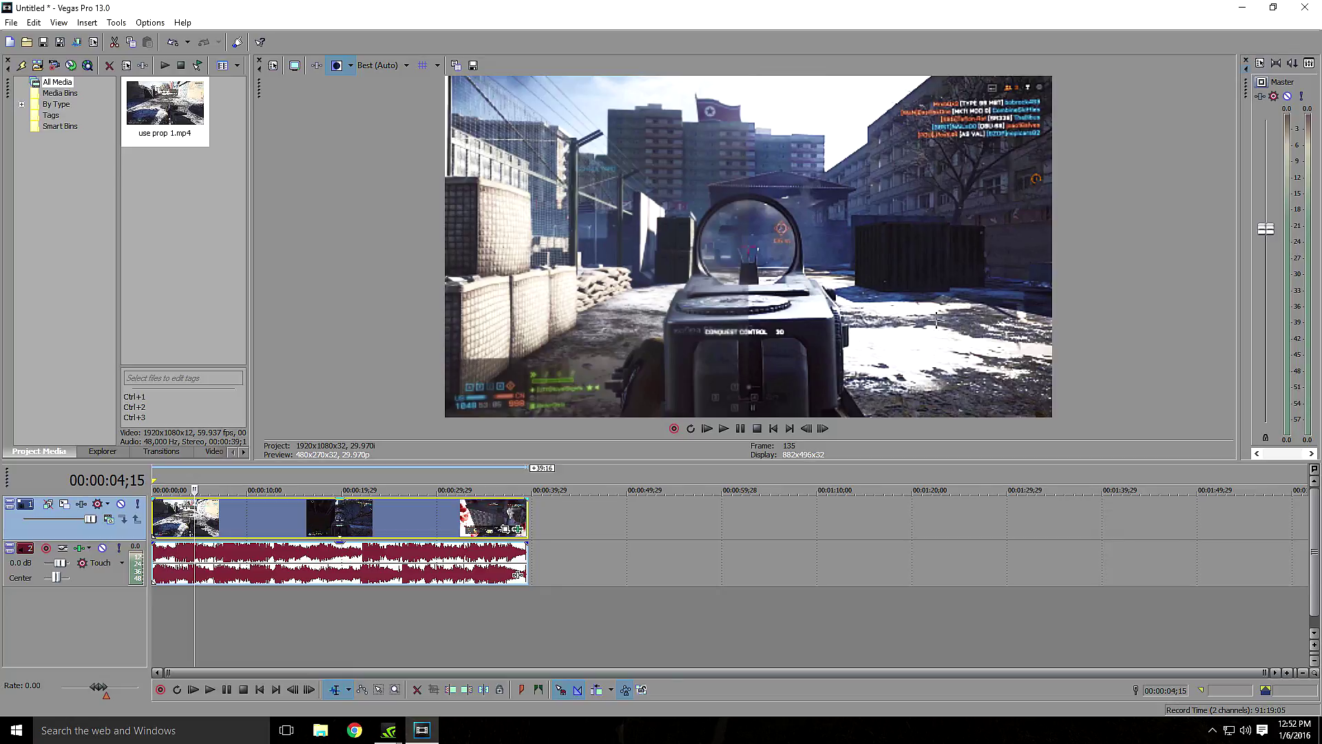
- Preview the corrected clip, then add fade-ins at the start of its video and audio events
click(723, 428)
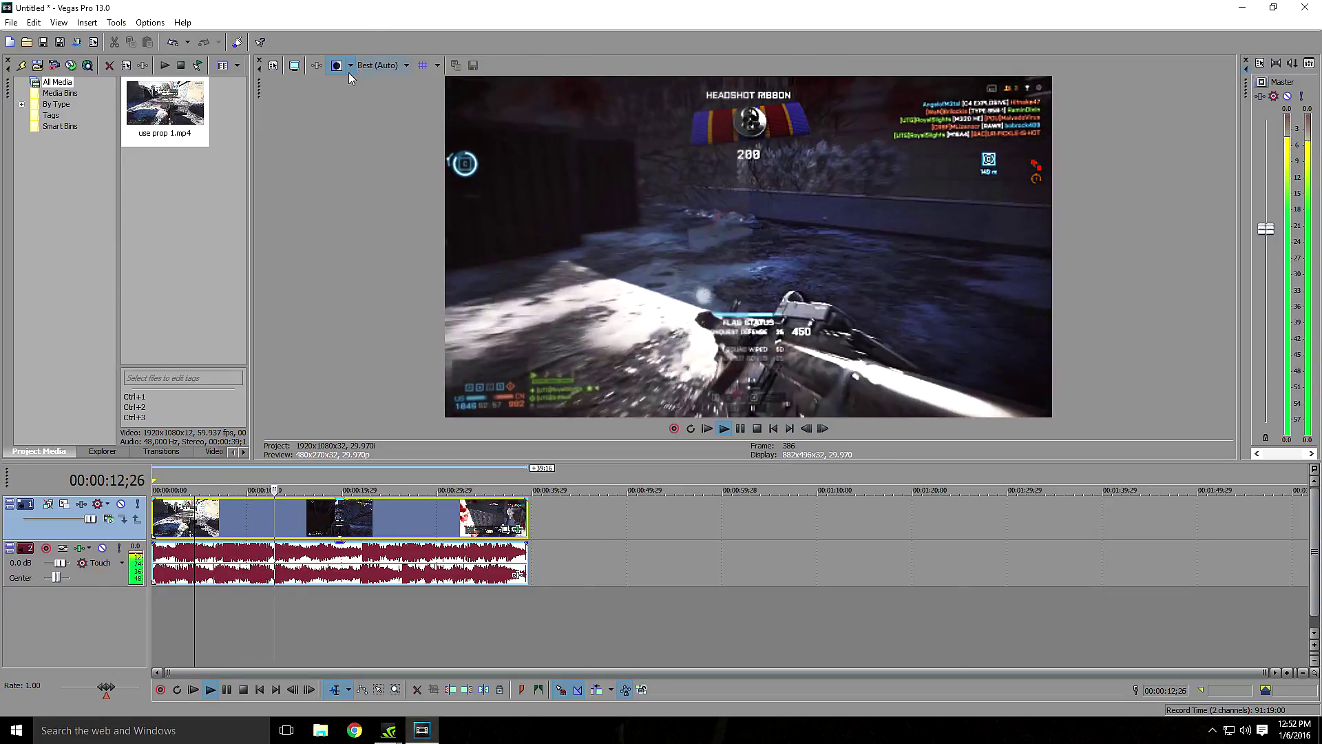
click(233, 689)
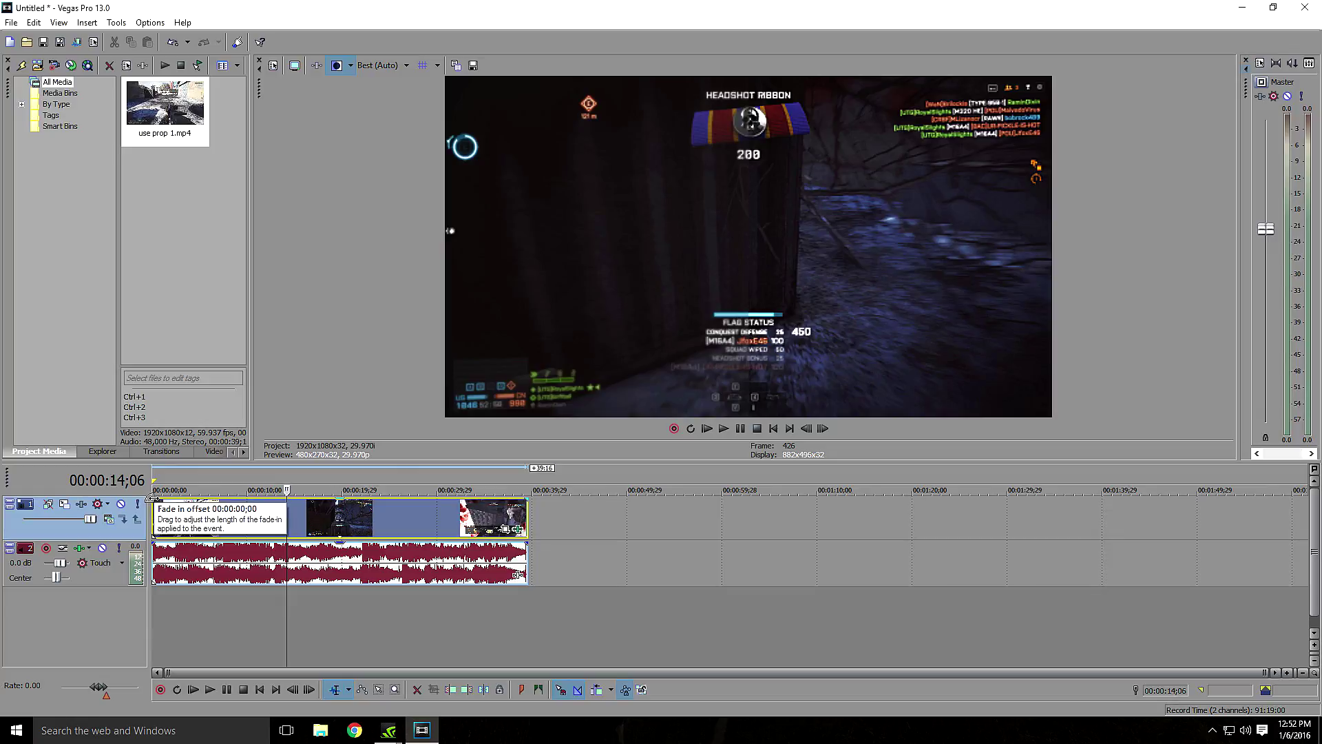
drag(151, 498, 184, 501)
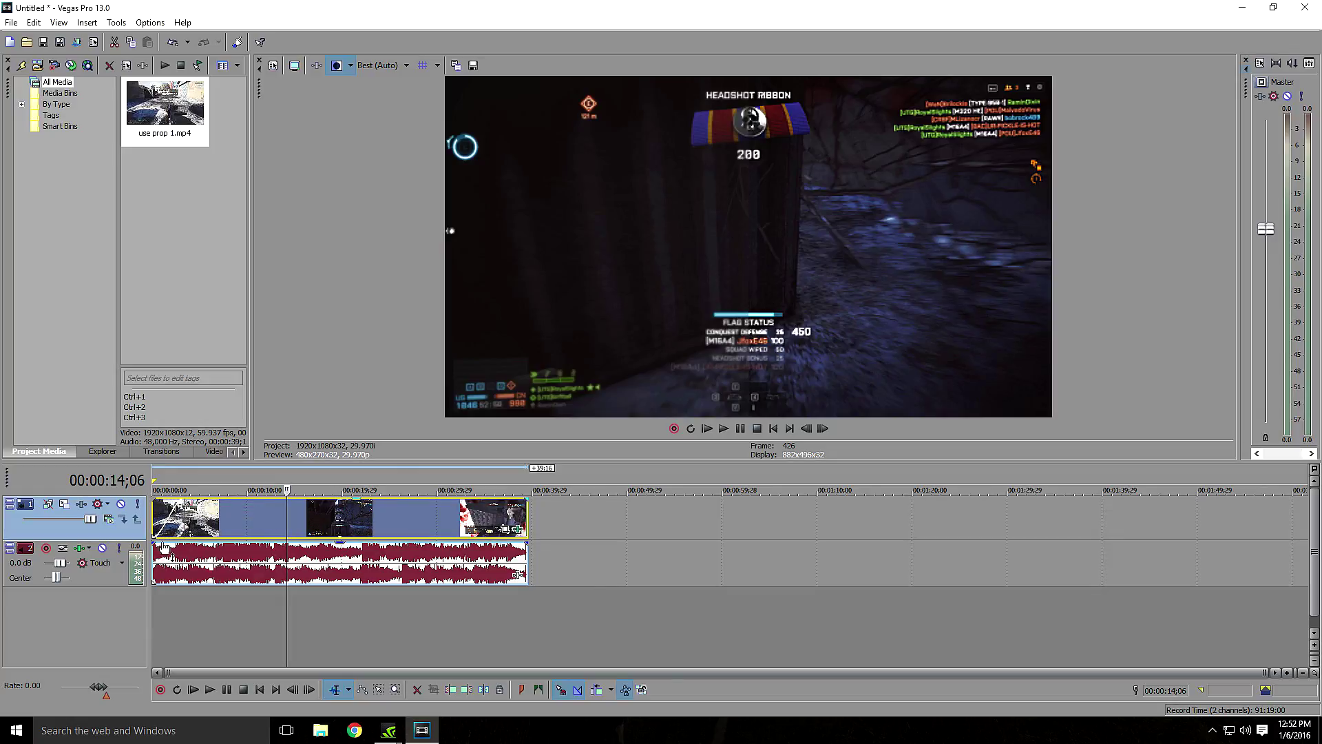
mouse_move(166, 546)
mouse_down()
mouse_move(148, 543)
mouse_move(183, 544)
mouse_up()
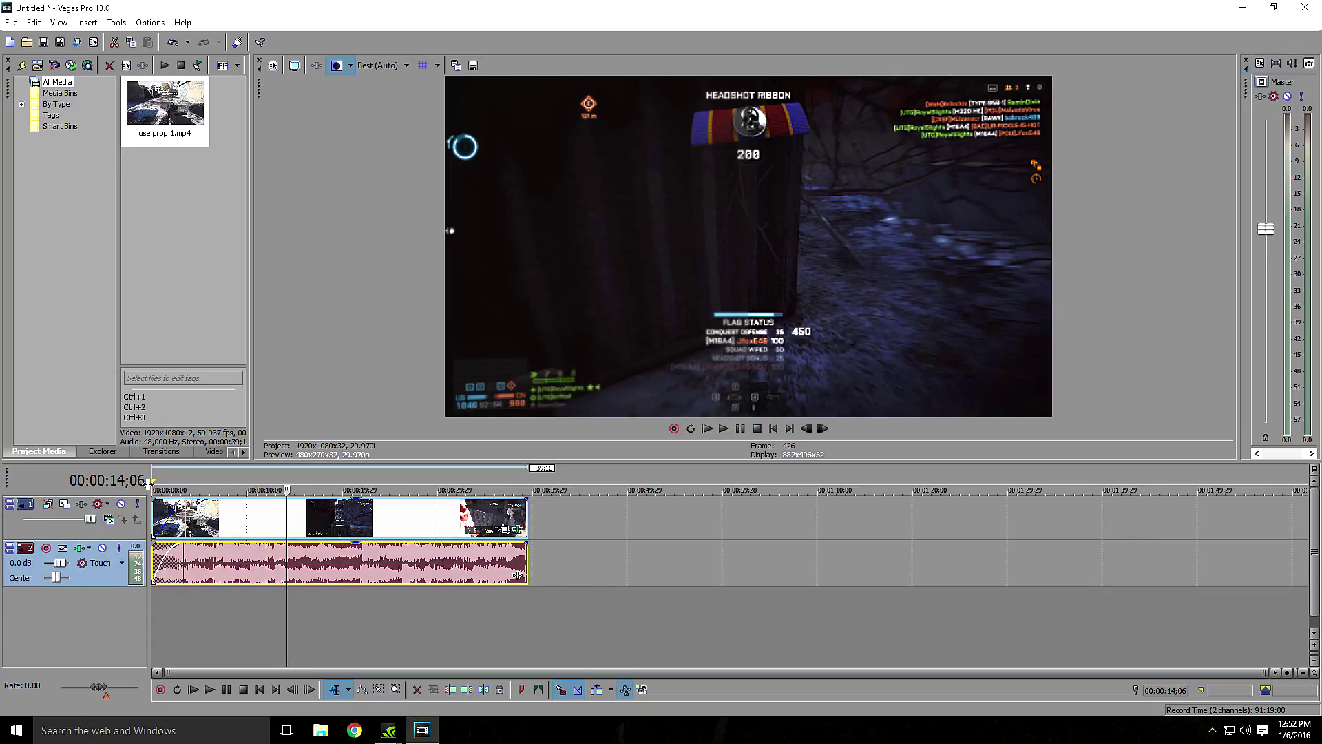
- Play the project from the start to check the fade-in, stopping at 00:00:05;05
click(260, 689)
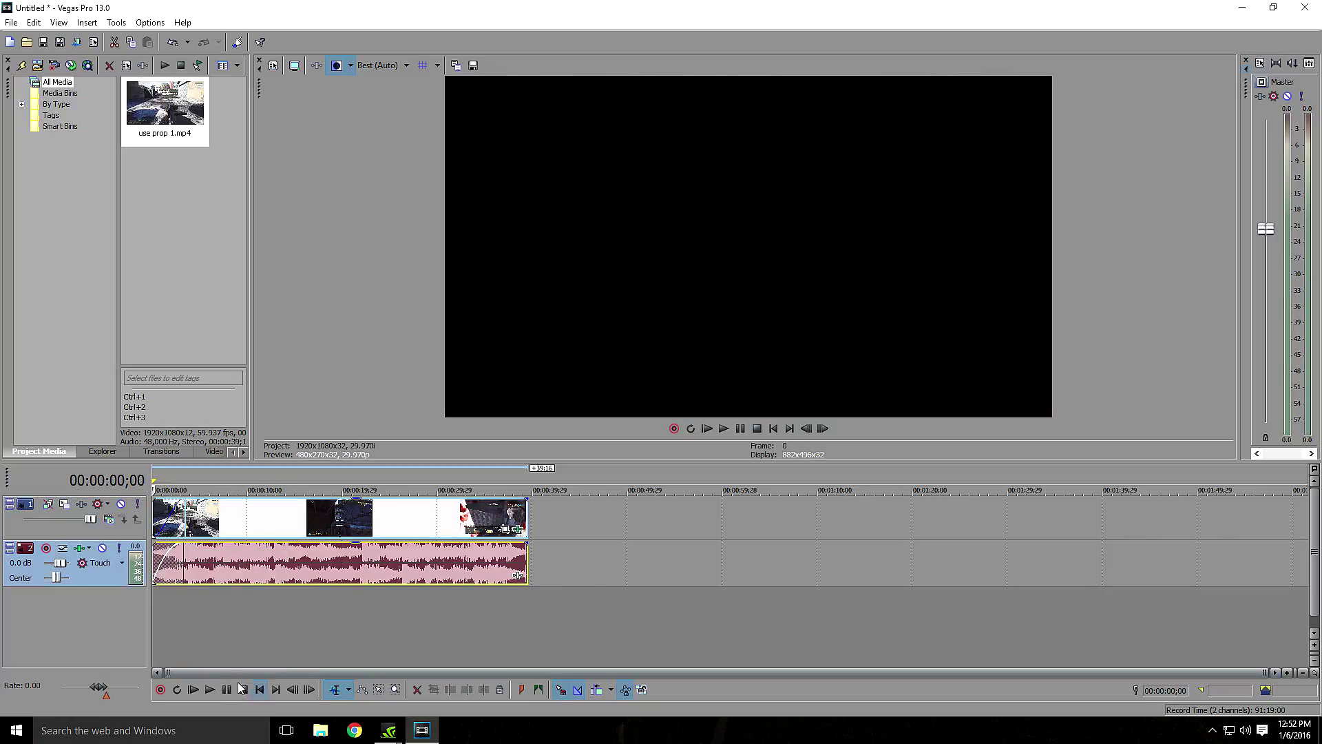
click(210, 690)
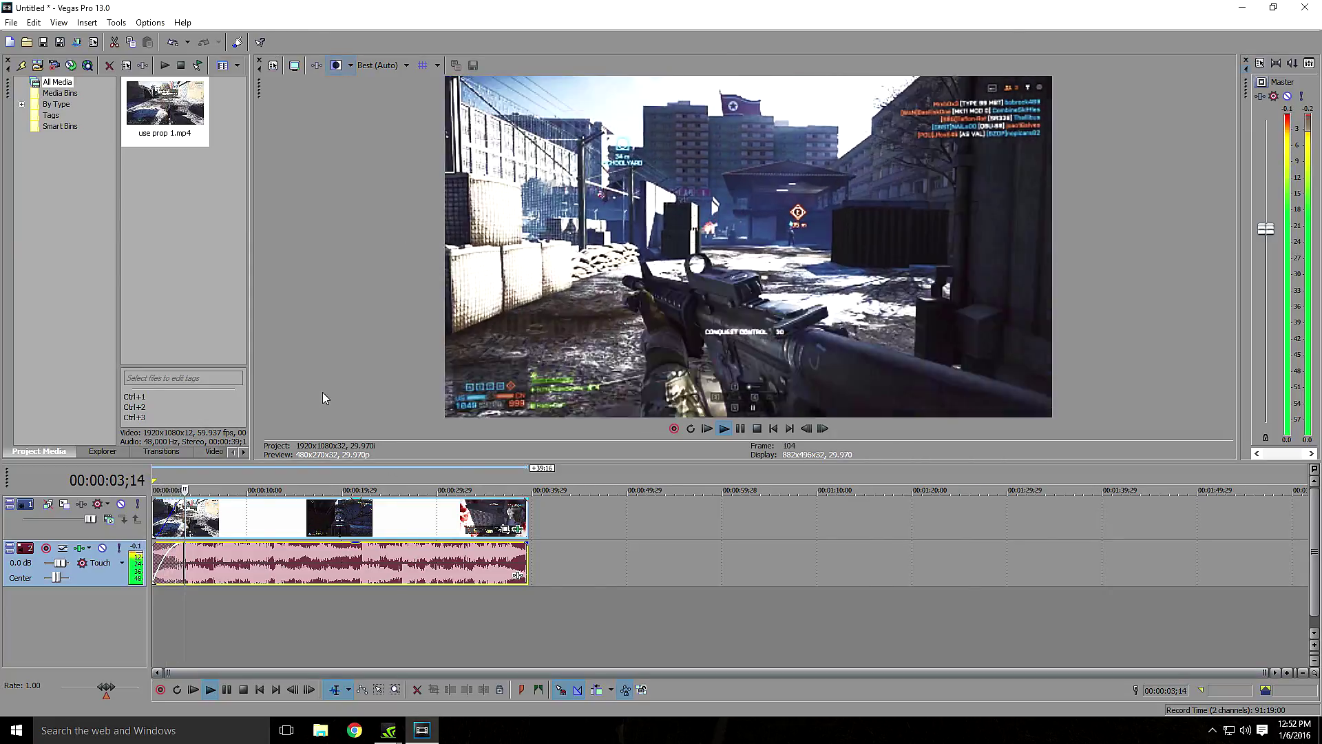
click(227, 690)
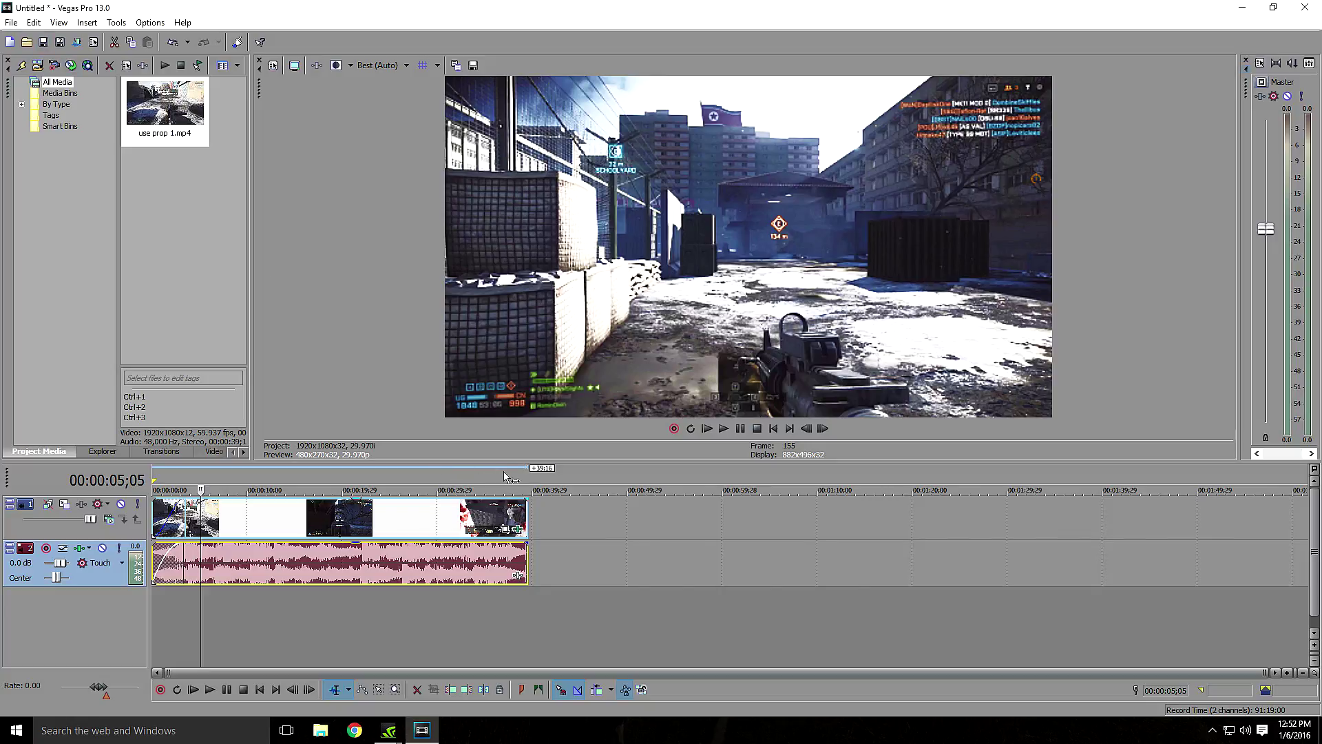
- Move the playhead to the end of the first clip, around 00:00:39;17
right_click(527, 477)
click(522, 479)
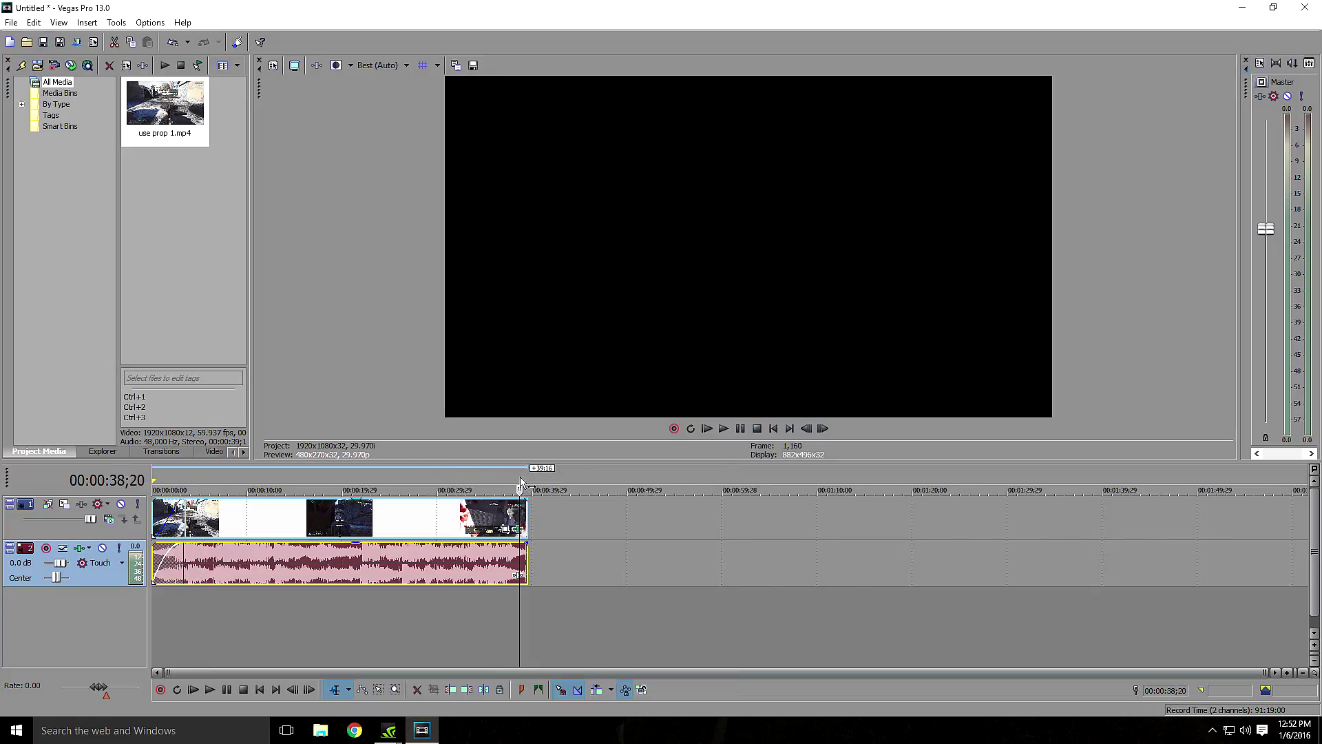
click(527, 480)
- Open a second copy of use prop 1.mp4 onto the timeline after the first clip
click(11, 22)
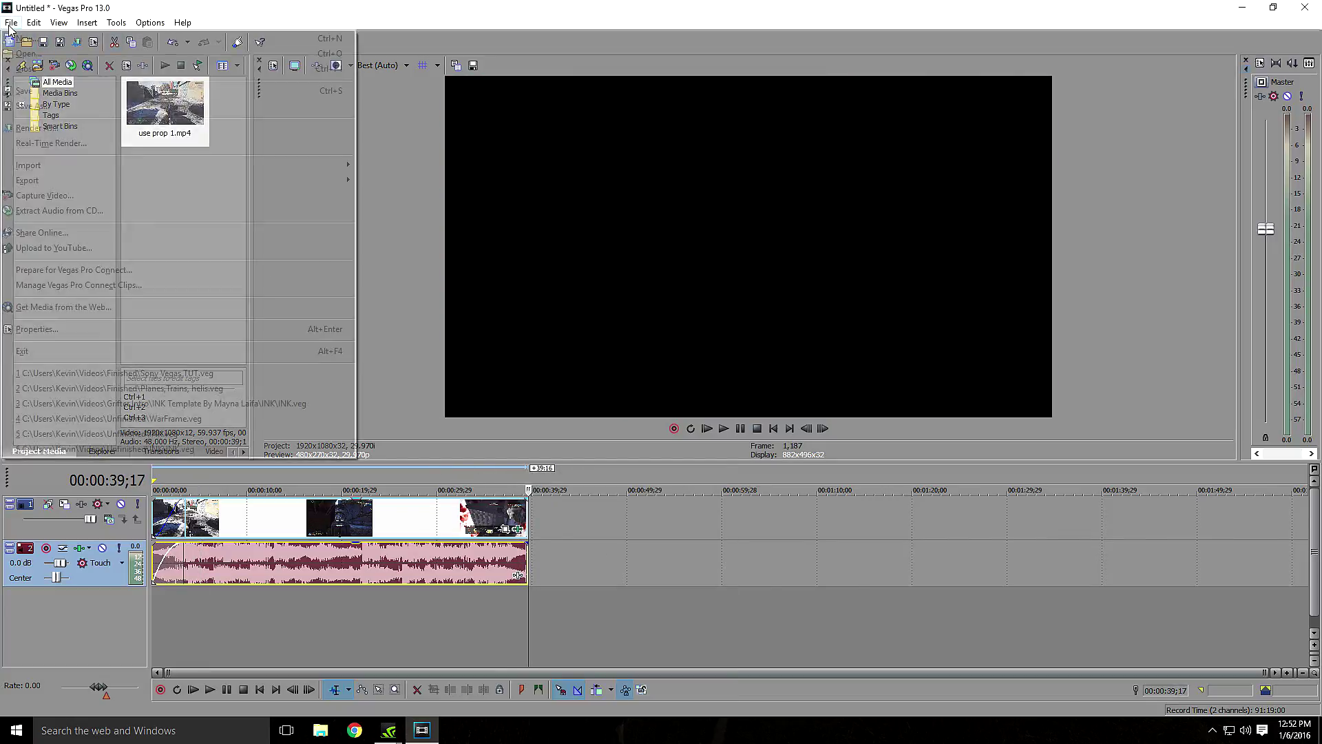
click(30, 55)
double_click(519, 270)
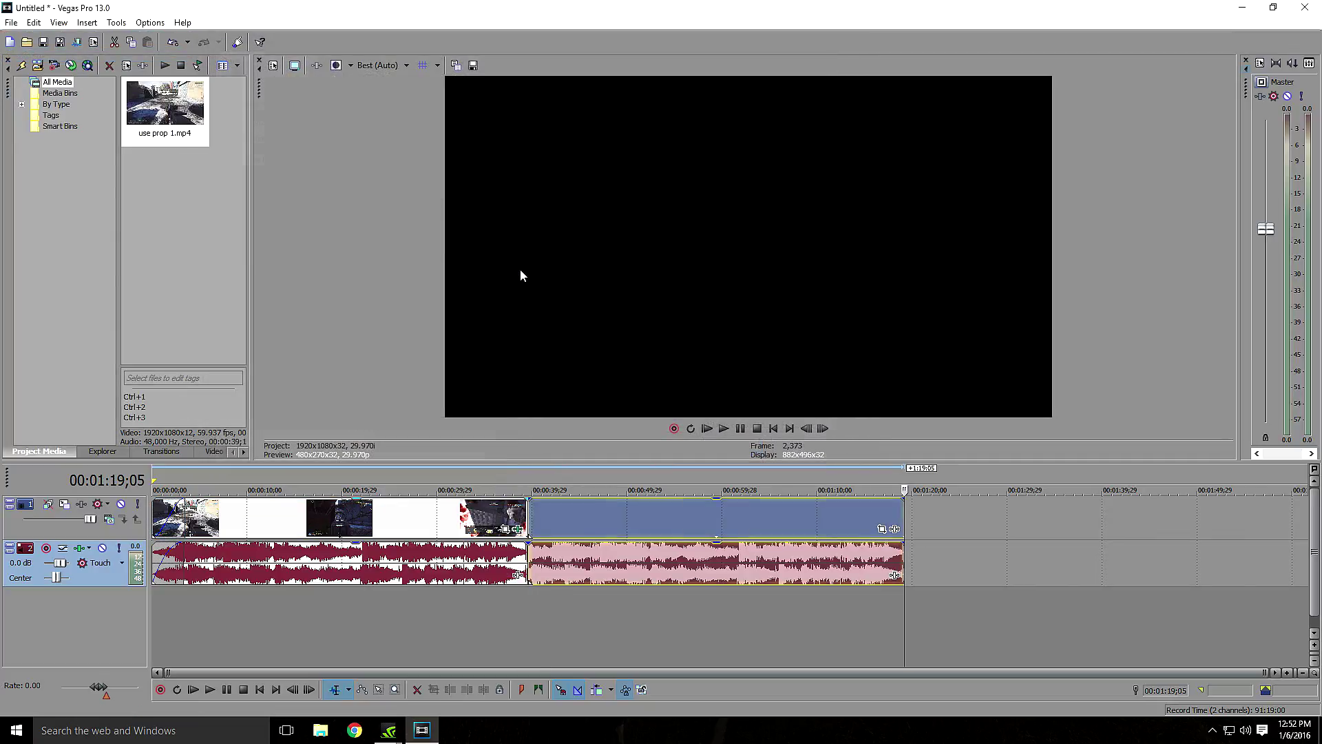
drag(642, 511, 618, 514)
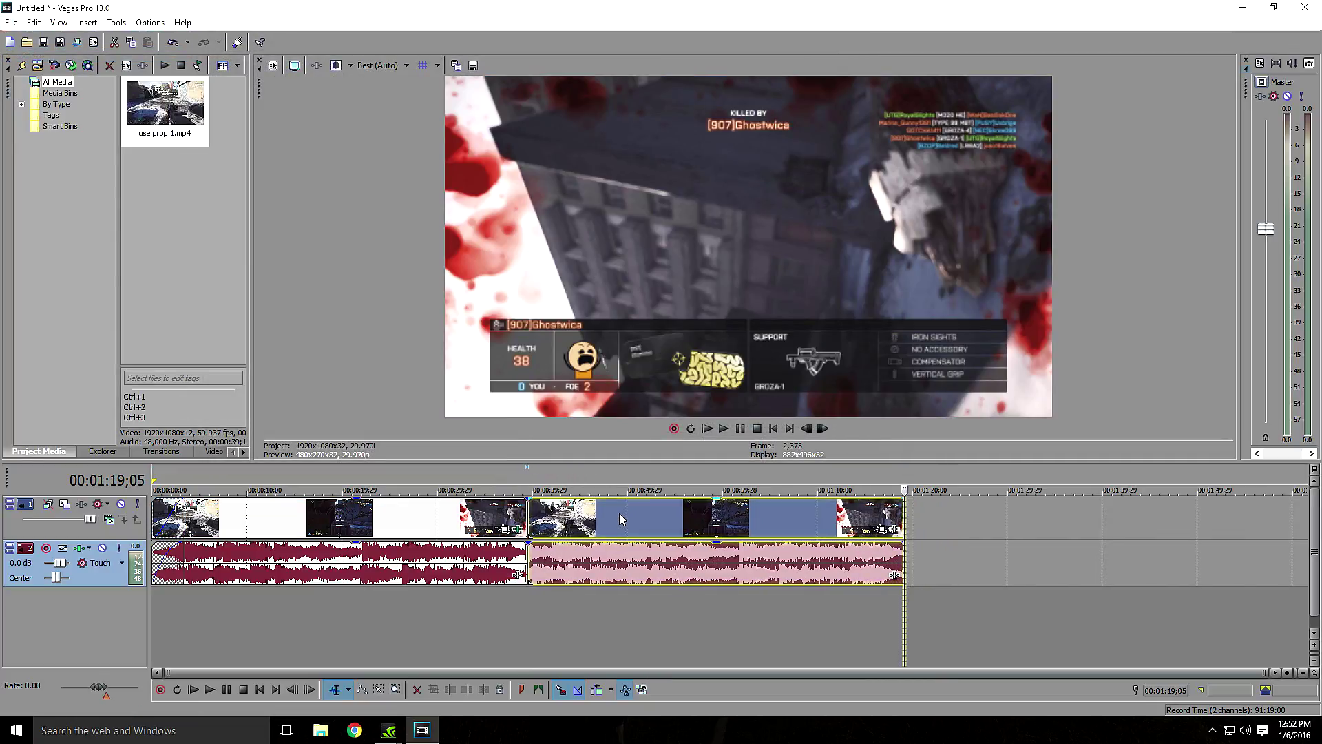
- Disable resampling on the second event, then play across the join from 00:00:38;09
right_click(619, 514)
click(649, 505)
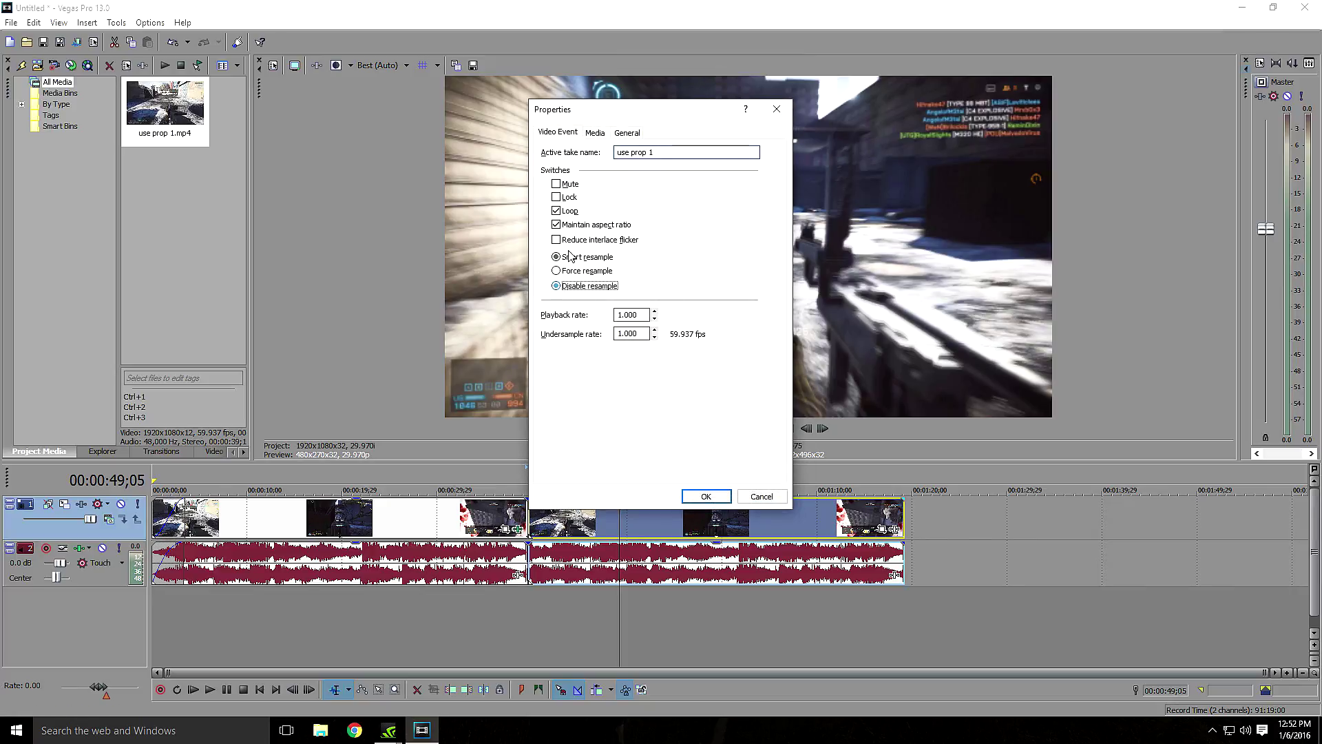
click(571, 225)
click(716, 491)
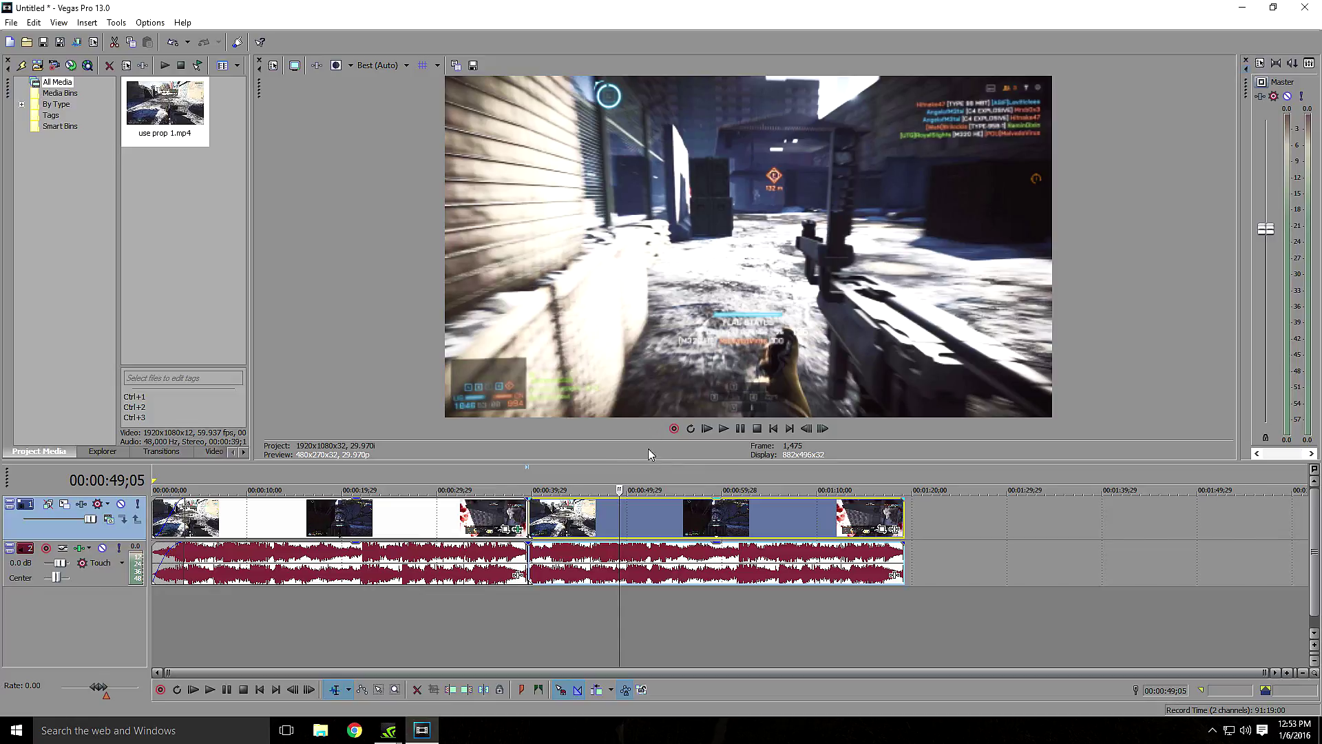
click(517, 484)
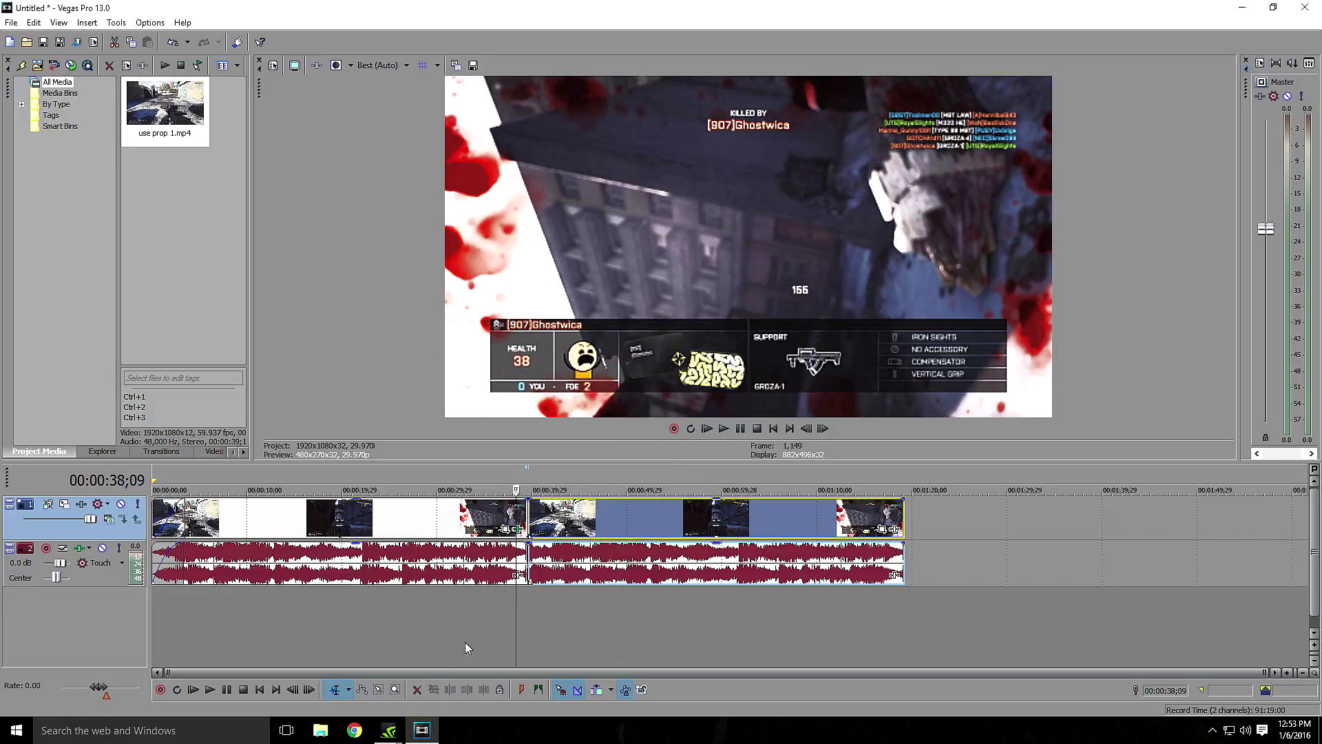
click(210, 690)
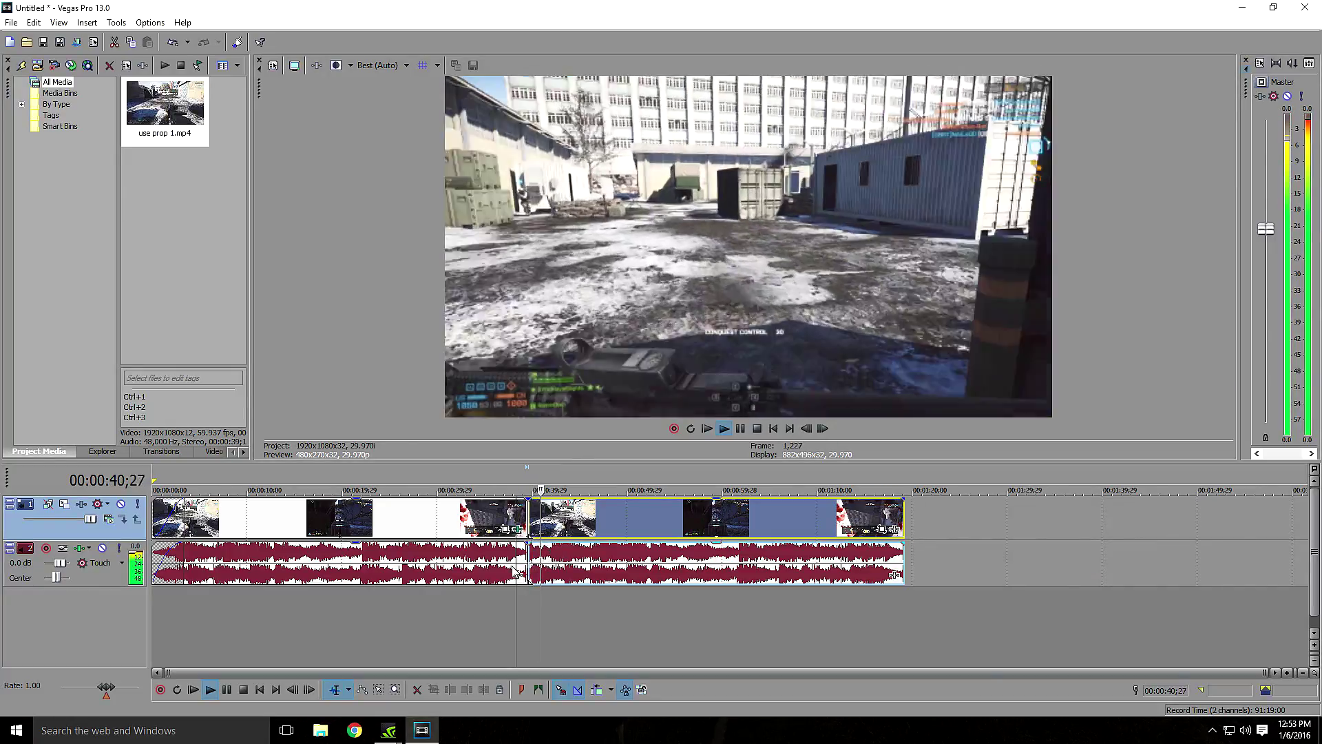
- Stop playback and slide the second event further over the first to lengthen the crossfade
click(227, 691)
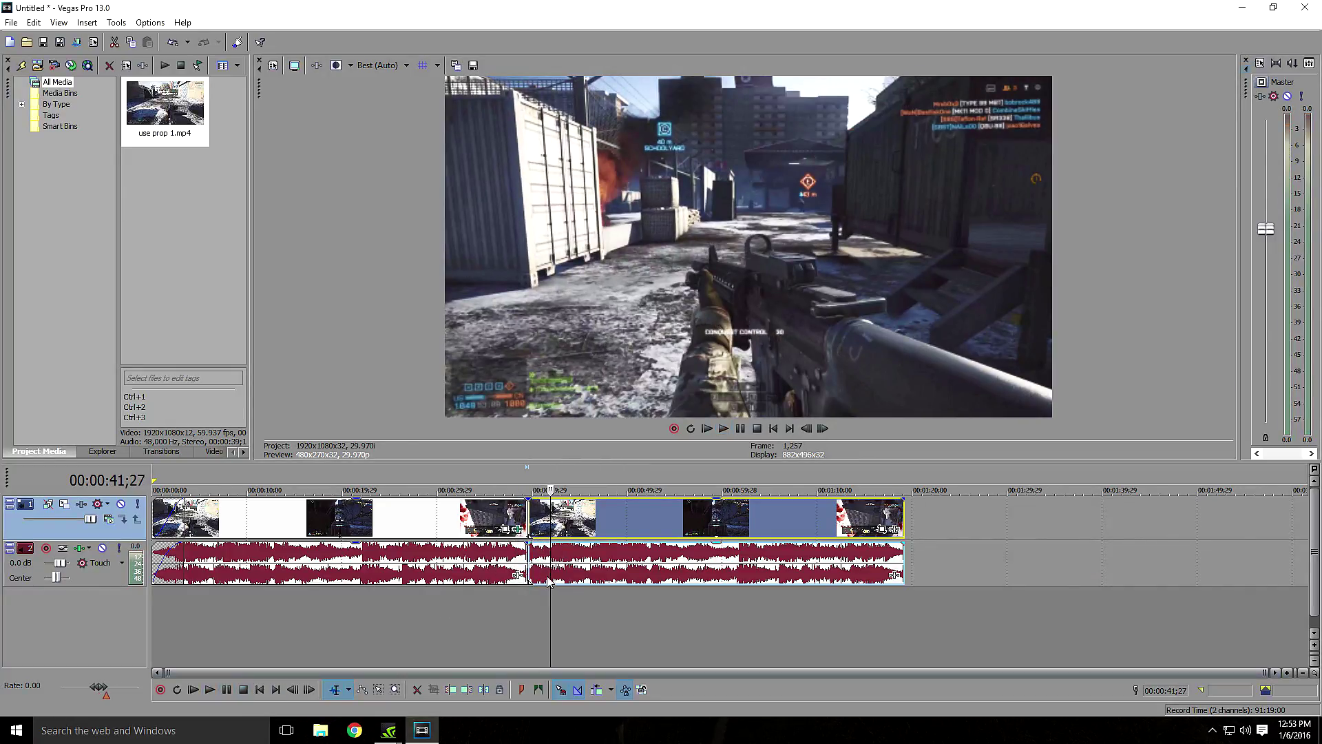
scroll(575, 585, up, 4)
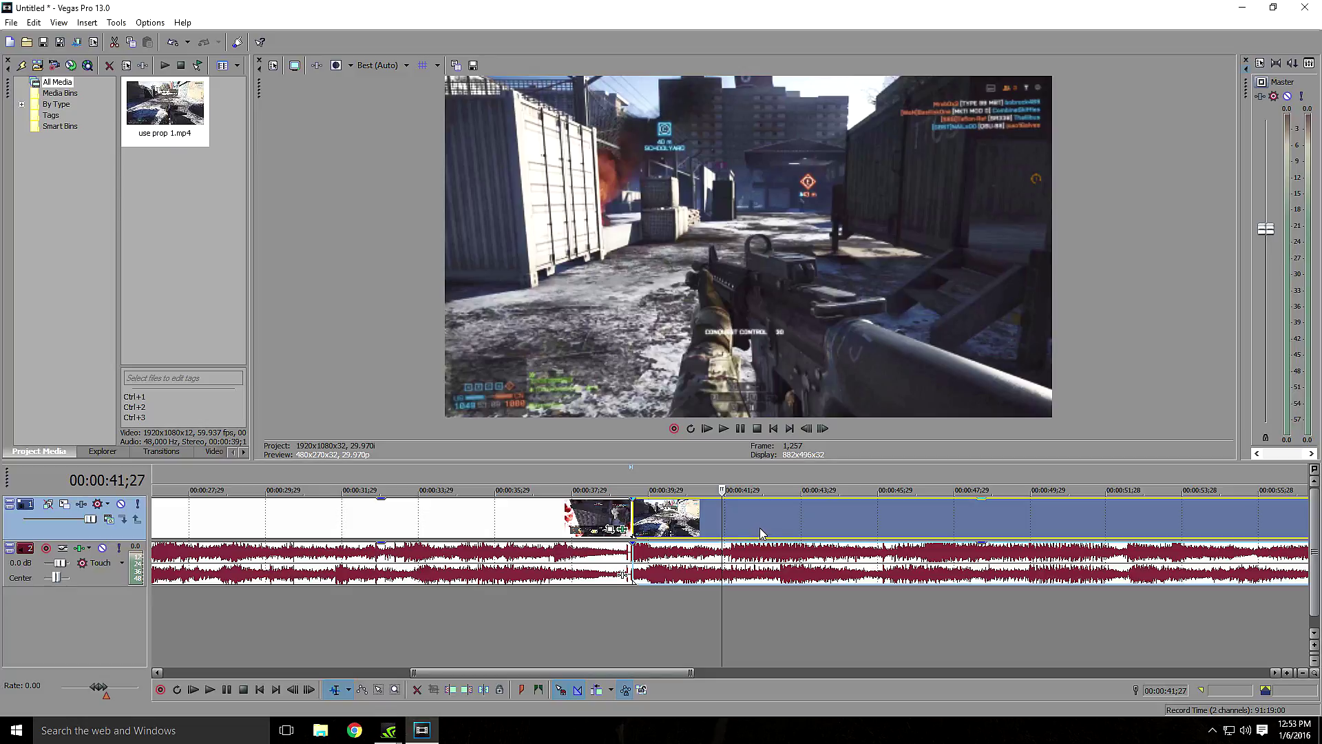
mouse_move(760, 534)
mouse_down()
mouse_move(774, 531)
mouse_move(748, 527)
mouse_up()
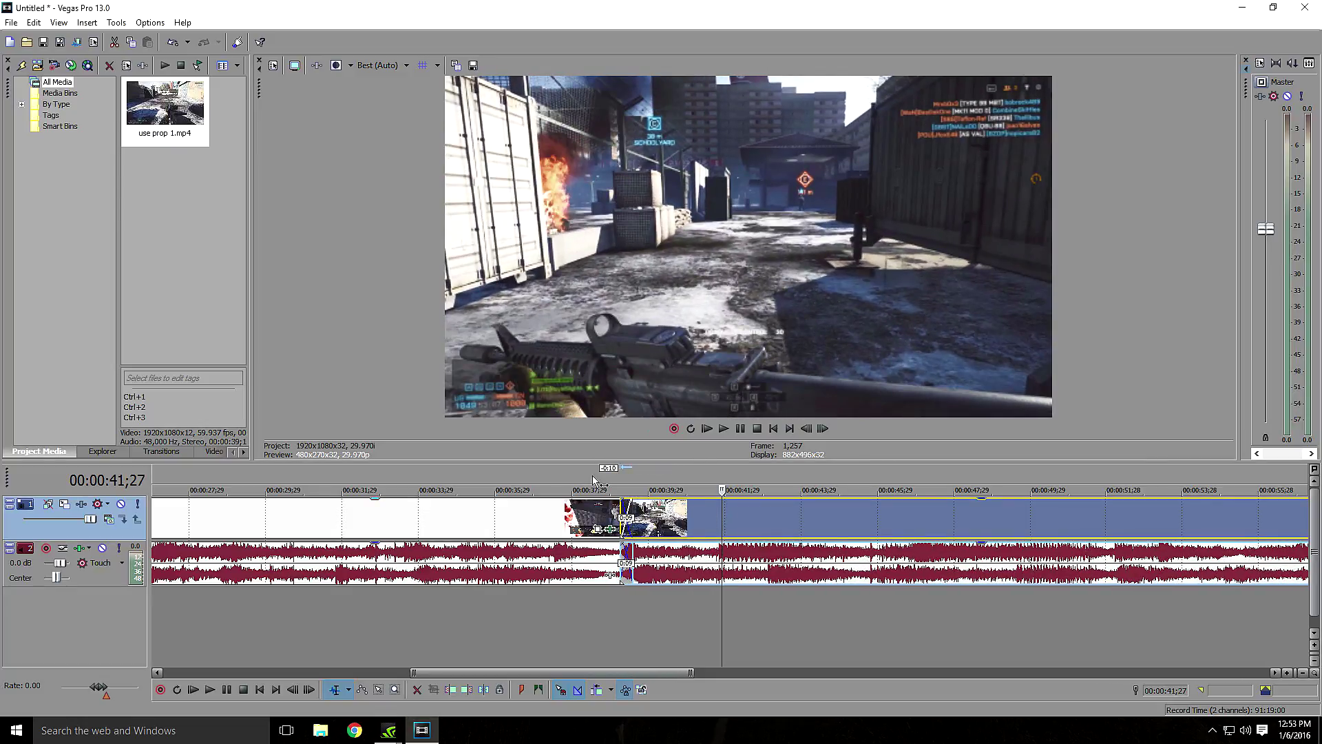
drag(594, 480, 587, 482)
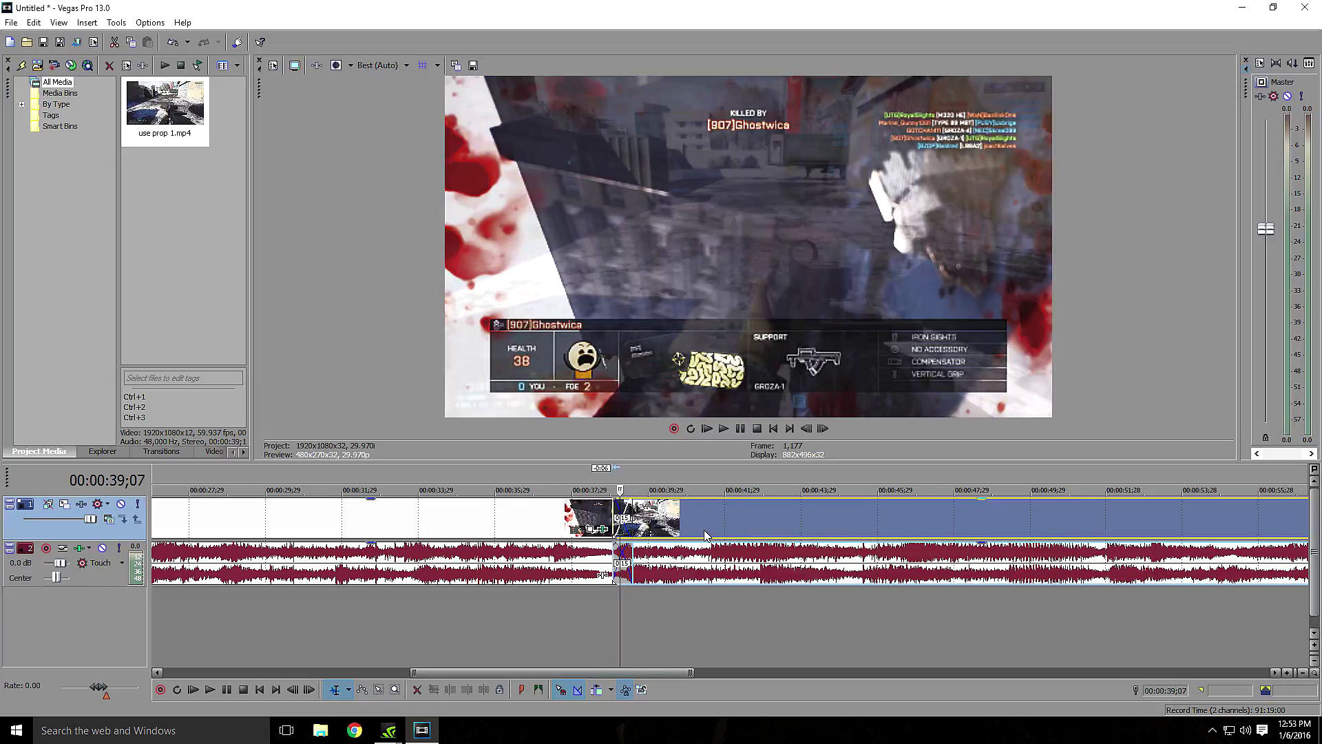
drag(705, 534, 700, 534)
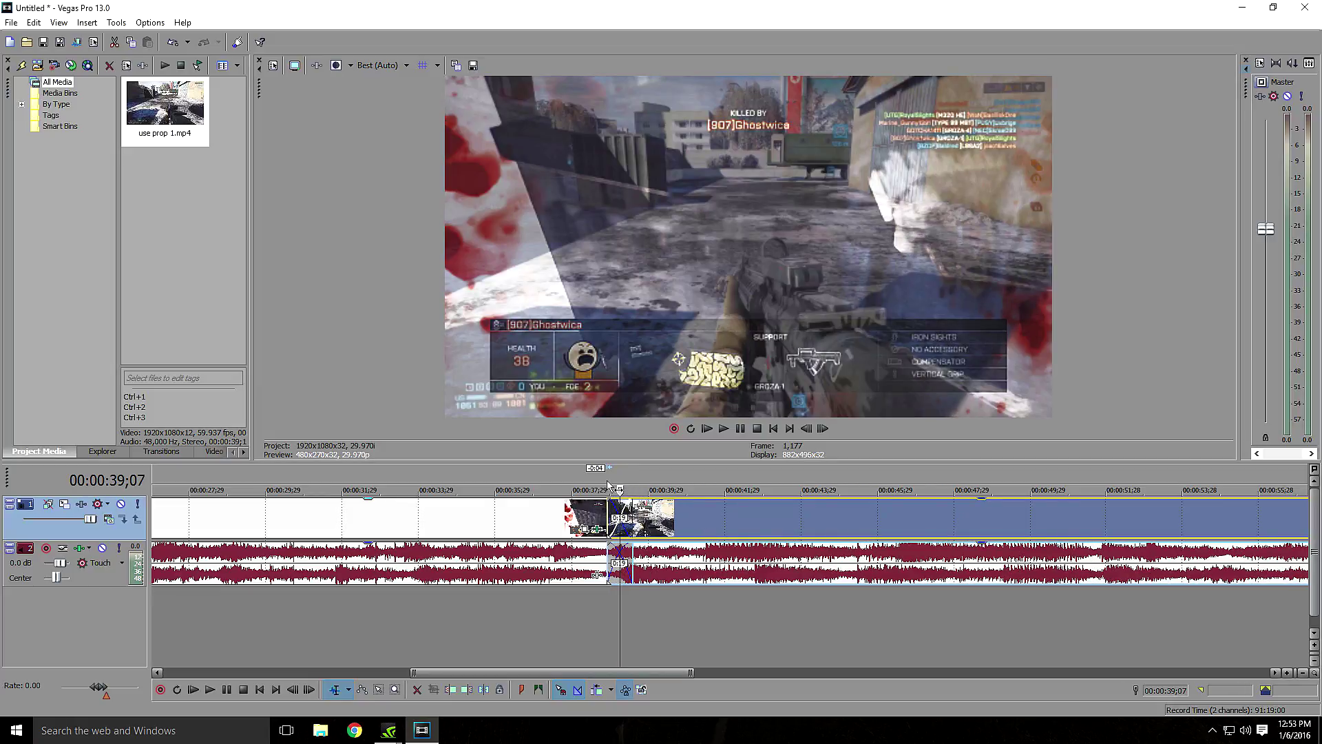
- Play back the crossfade from its start to check the transition, then stop
click(609, 589)
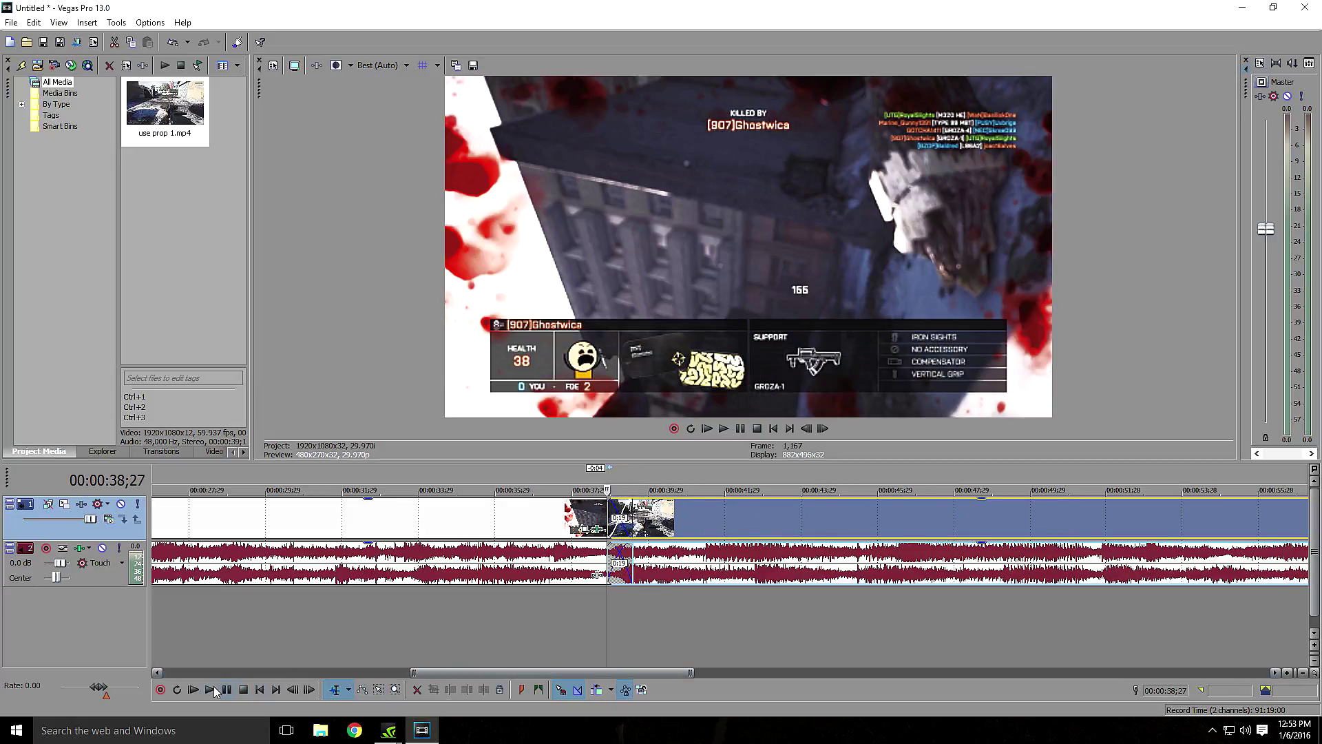
click(214, 691)
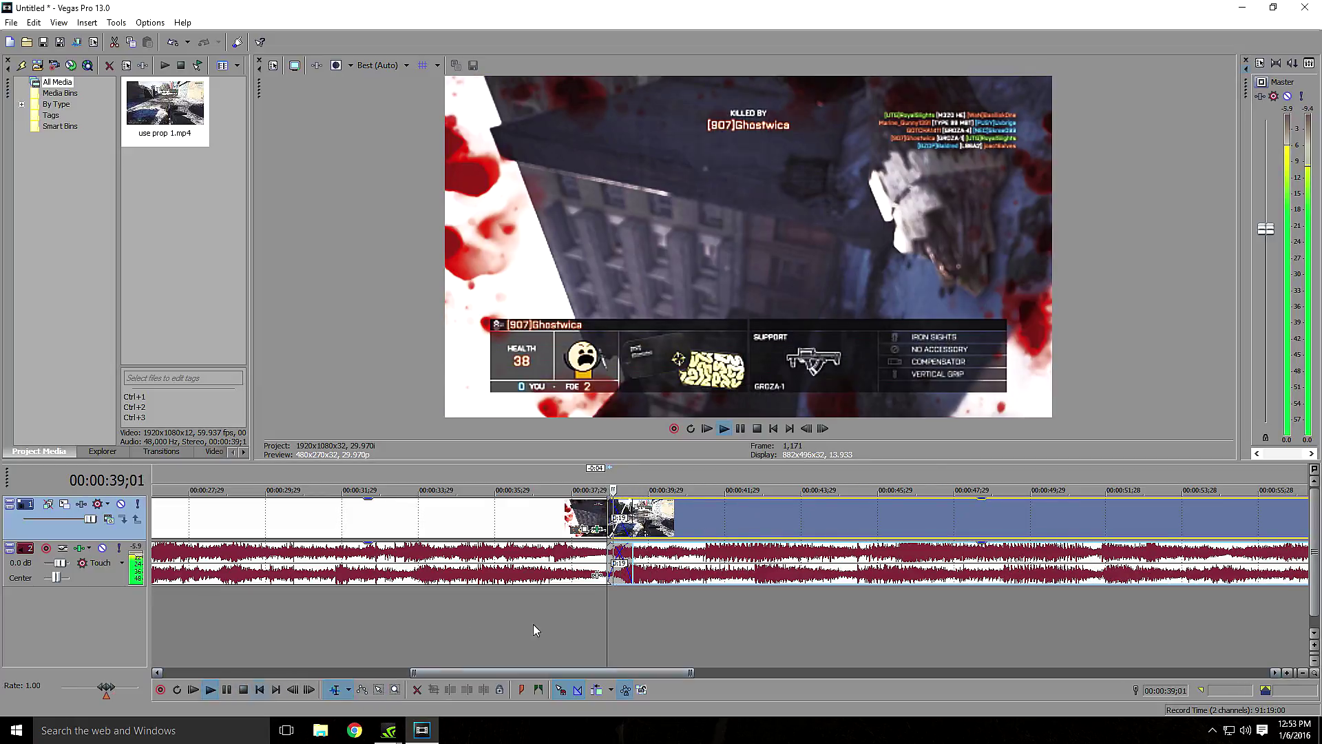
click(599, 483)
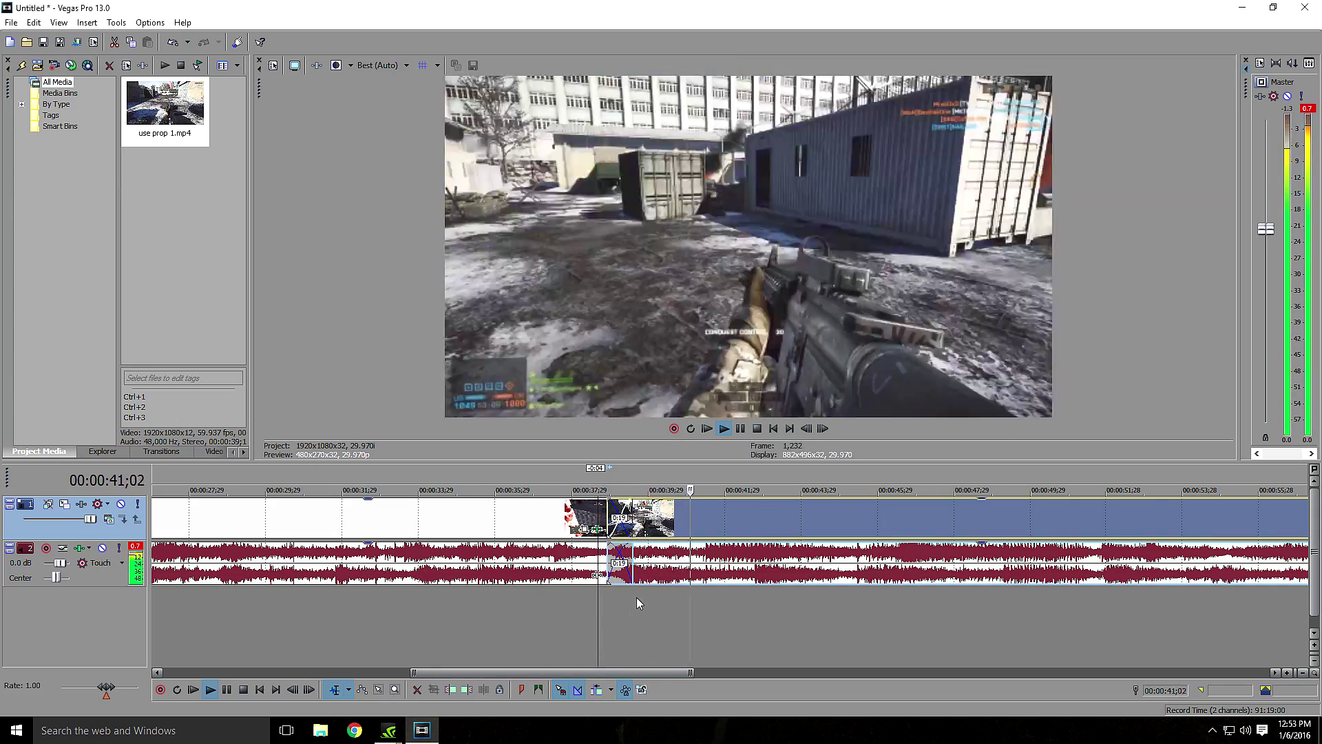
click(241, 690)
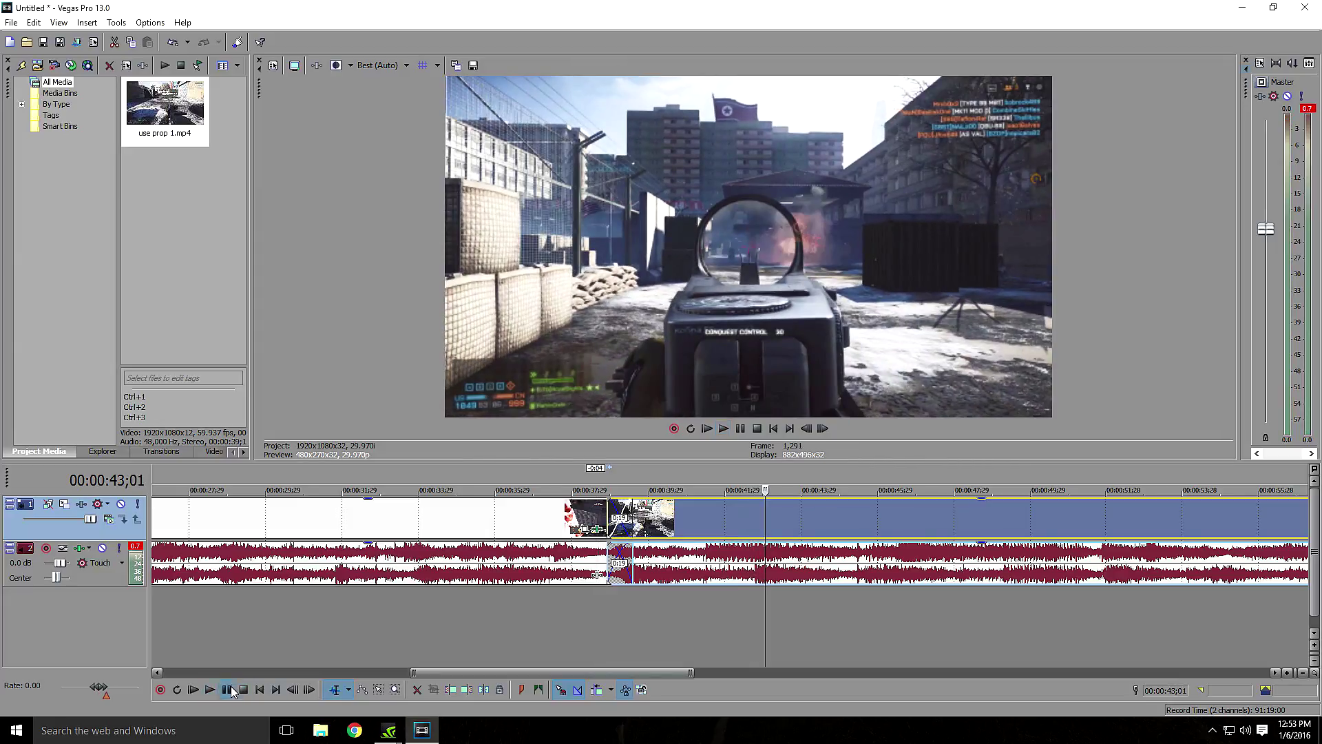
drag(598, 672, 772, 666)
scroll(809, 657, down, 5)
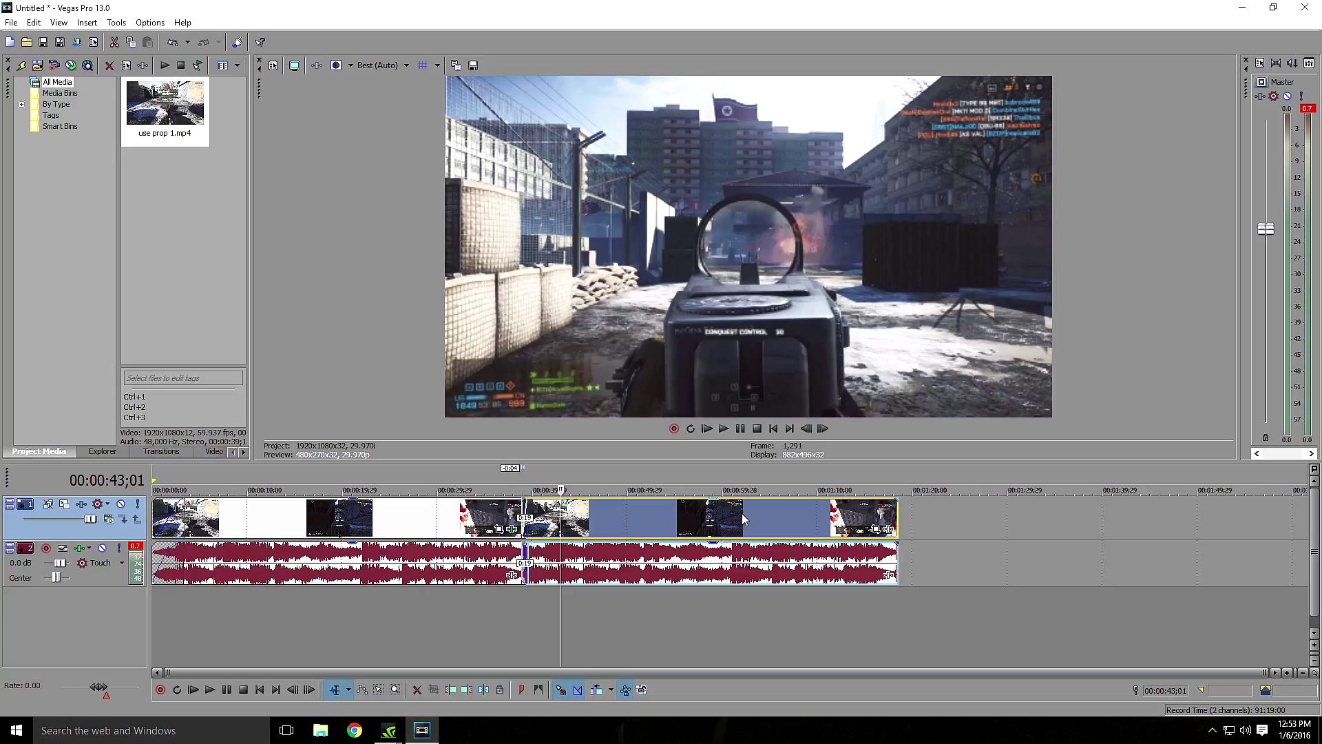
- Rewind the playhead to the start of the project
click(12, 23)
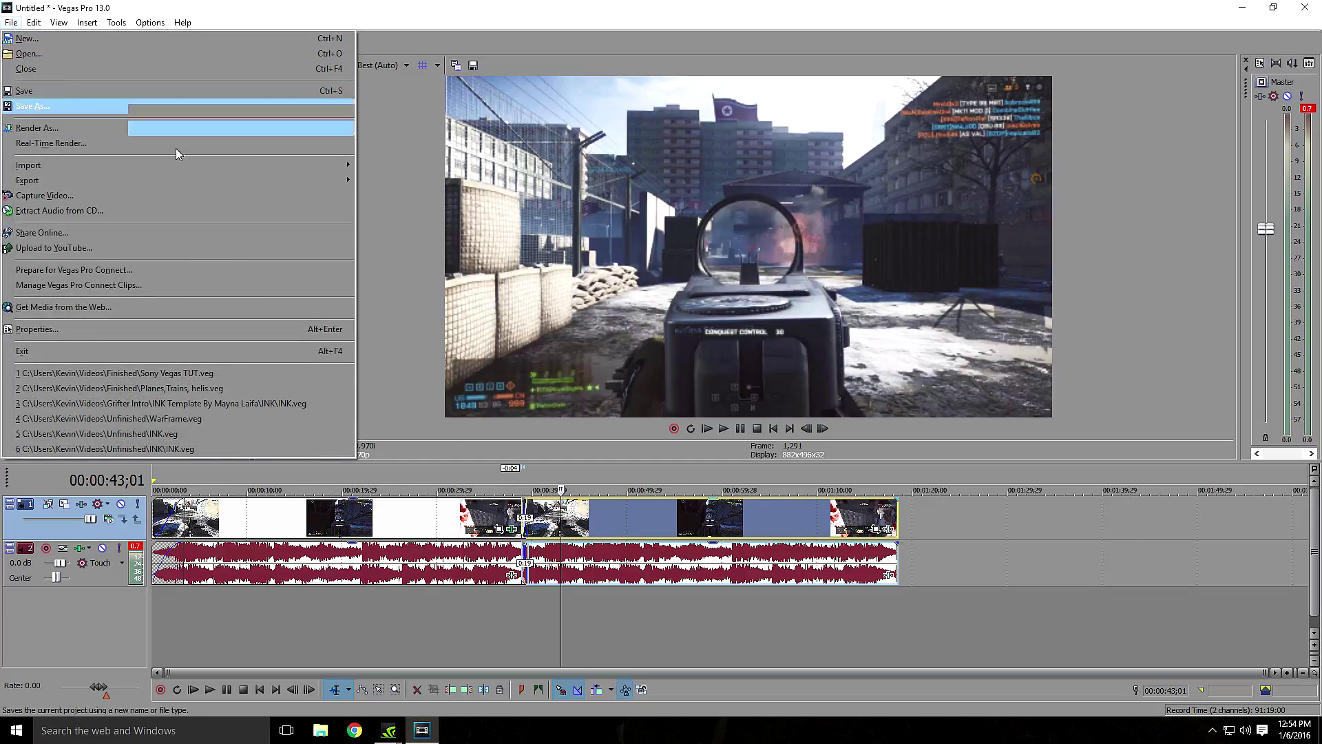
click(261, 690)
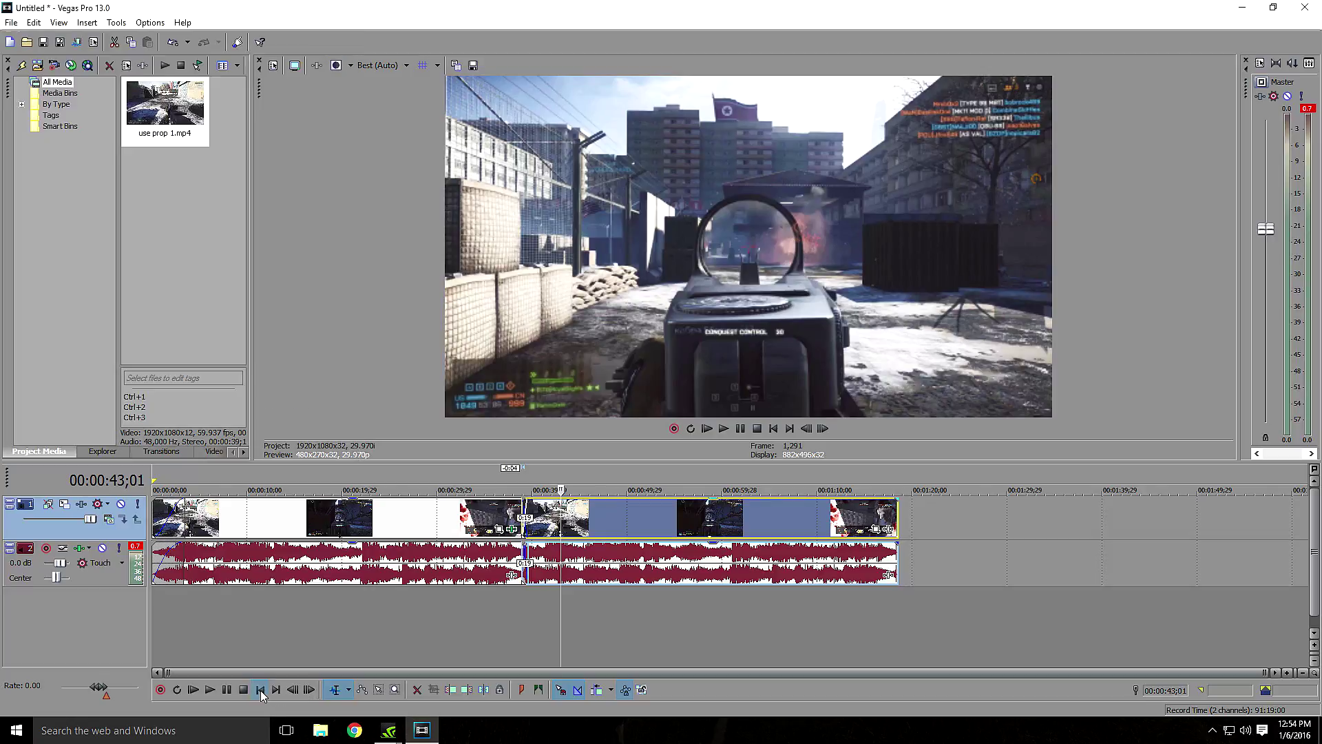
click(259, 690)
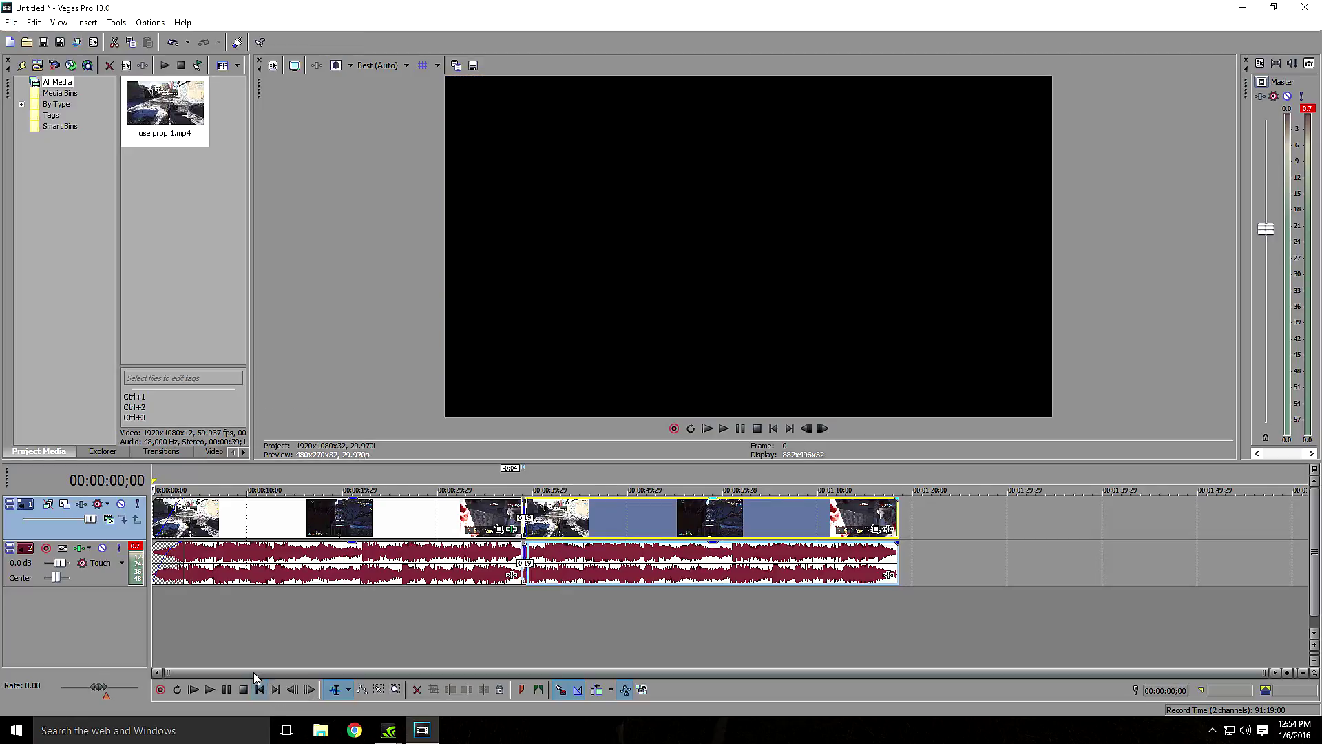
- Open the Render As dialog from the File menu and move it further left
click(11, 23)
click(97, 129)
drag(725, 172, 633, 172)
- Show all formats, expand MainConcept AVC/AAC, and star Internet HD 1080p as a favourite
click(448, 275)
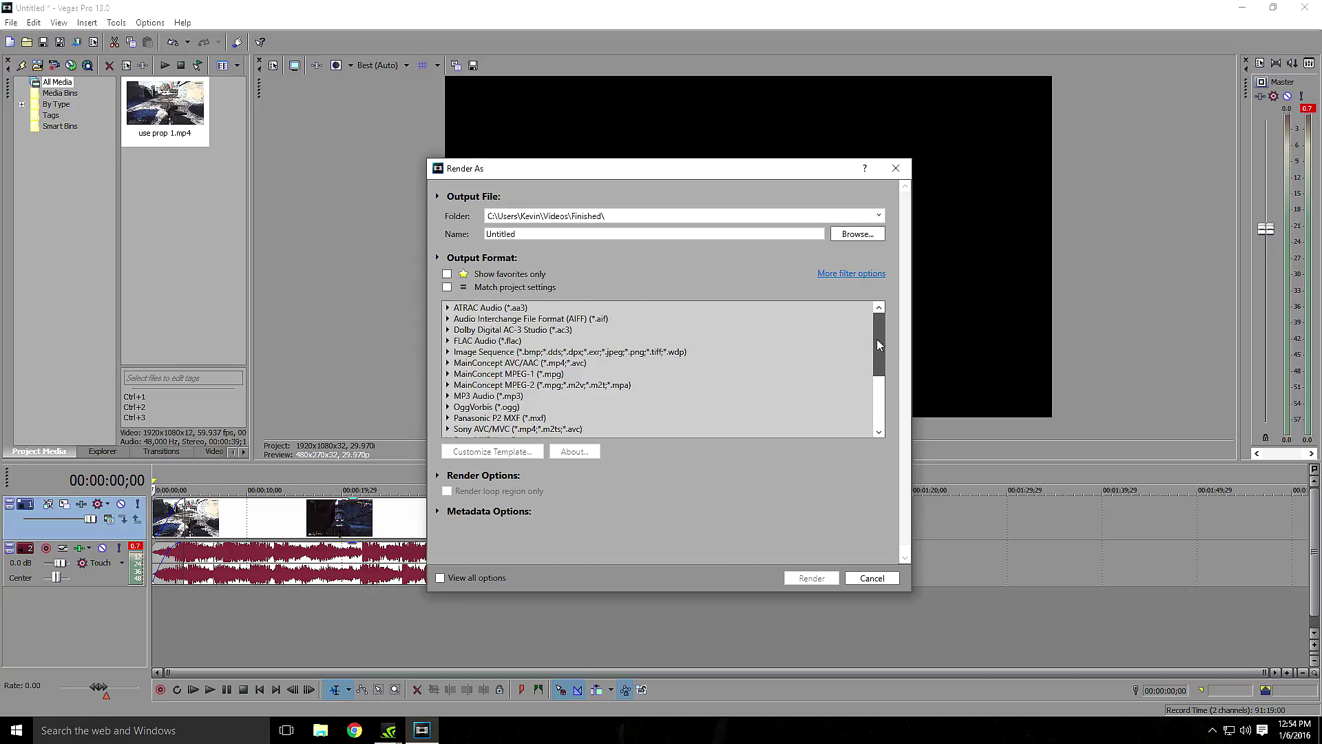
scroll(877, 339, down, 4)
scroll(882, 413, up, 4)
click(448, 363)
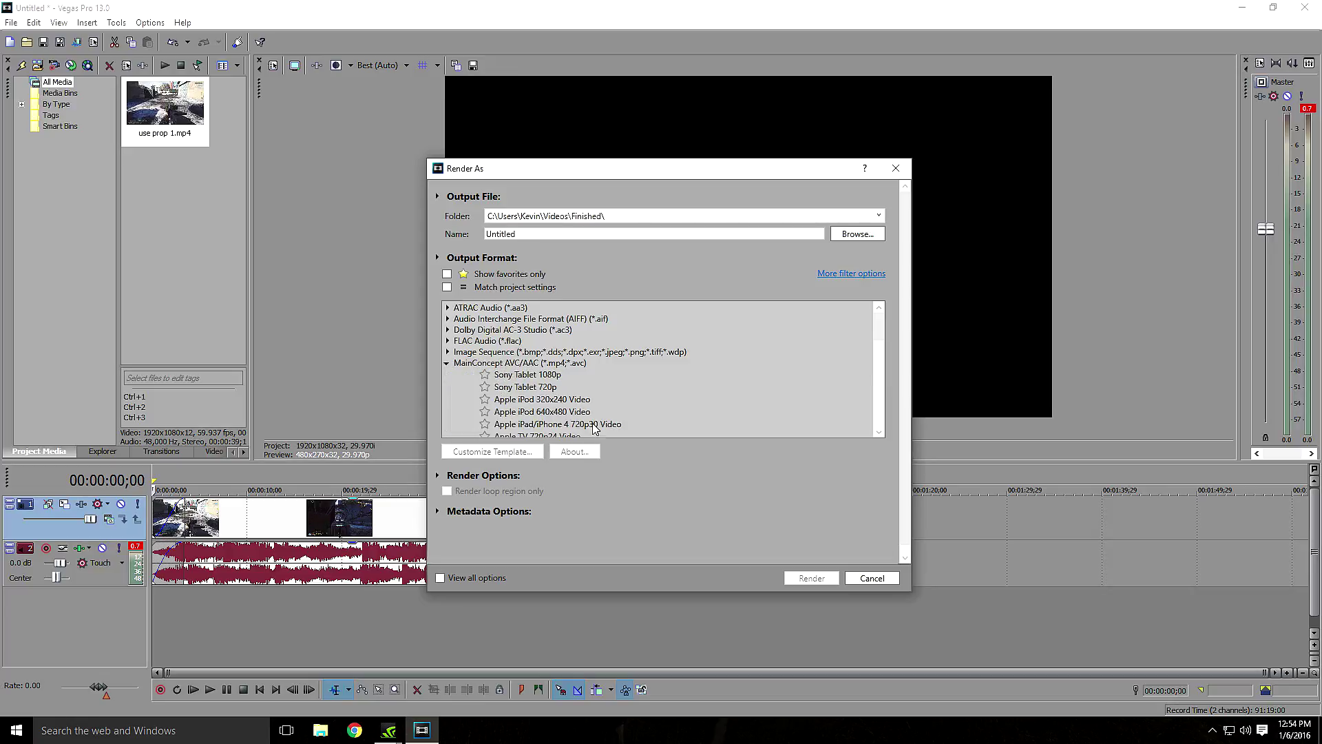
scroll(596, 390, down, 3)
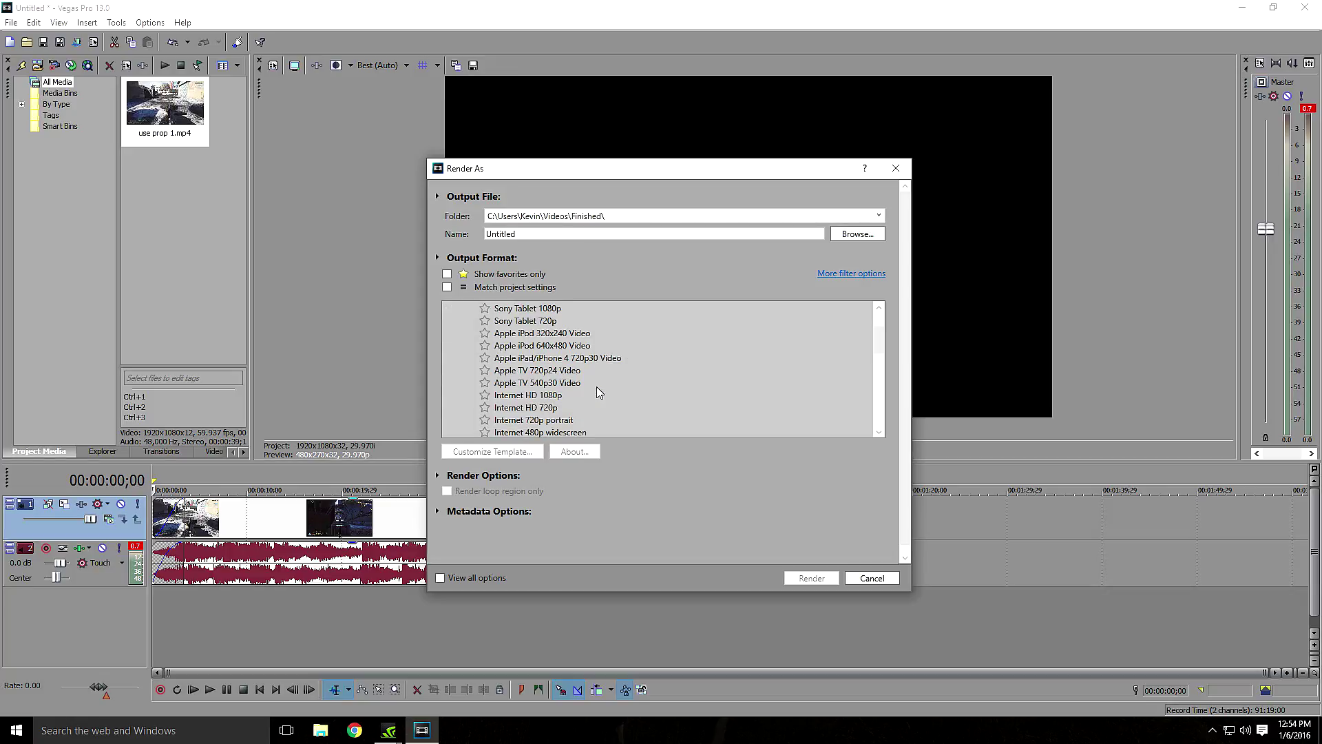
click(485, 397)
- Select Internet HD 1080p, show favourites only, and open Customize Template
click(537, 396)
click(447, 273)
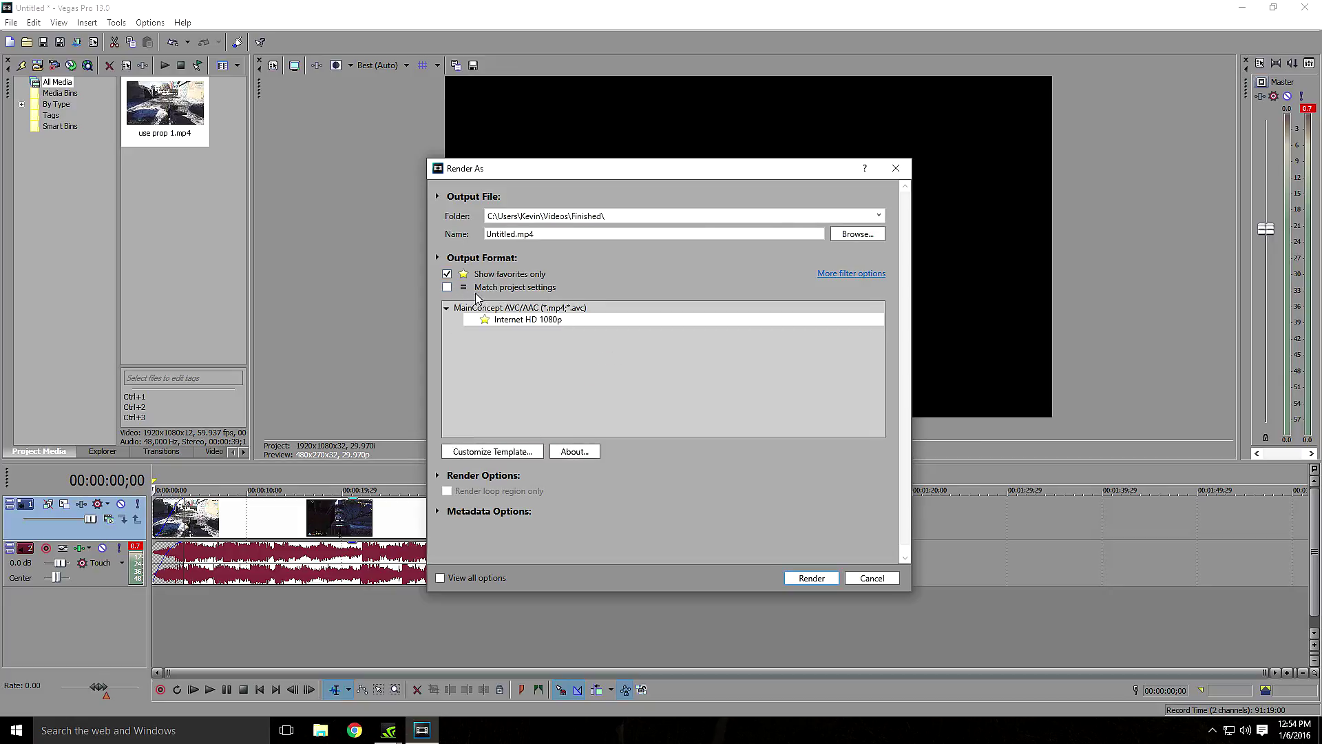
click(487, 453)
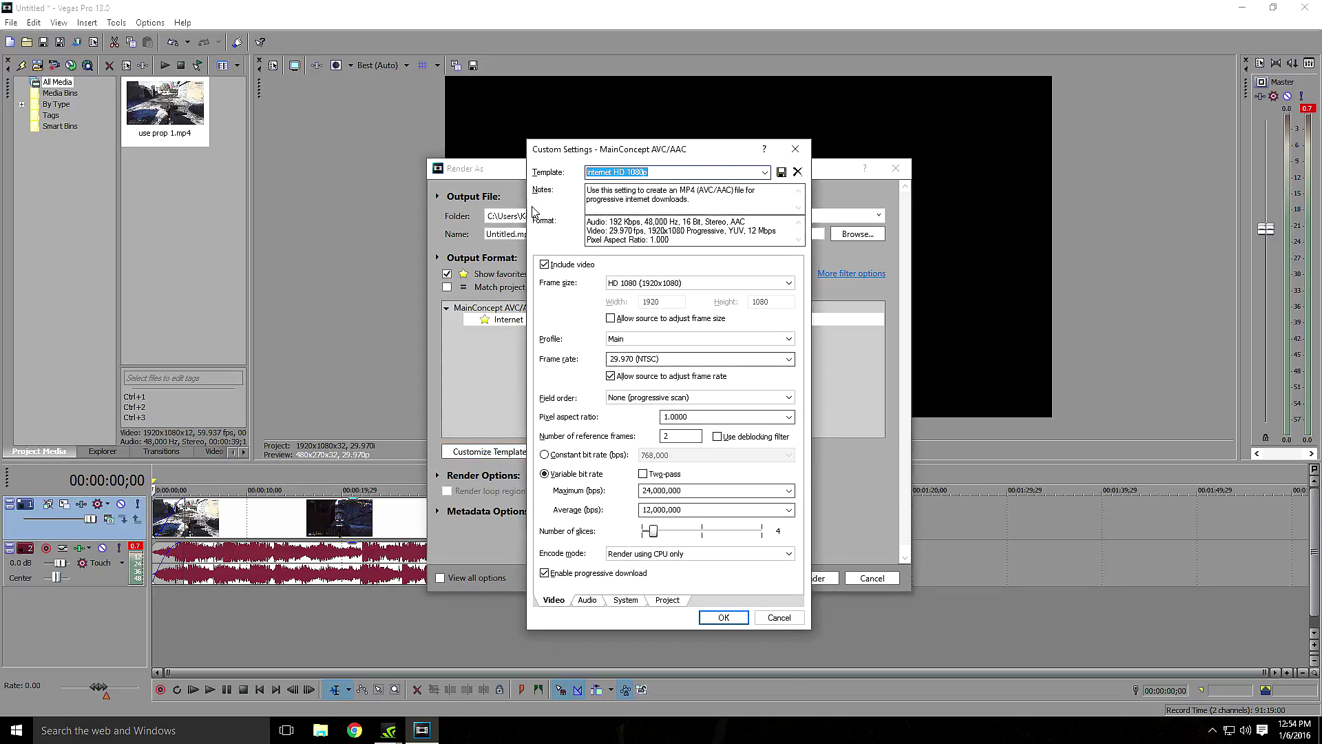
- Save the custom template under the name 'youtube' and view its System settings
text(youtube)
click(781, 172)
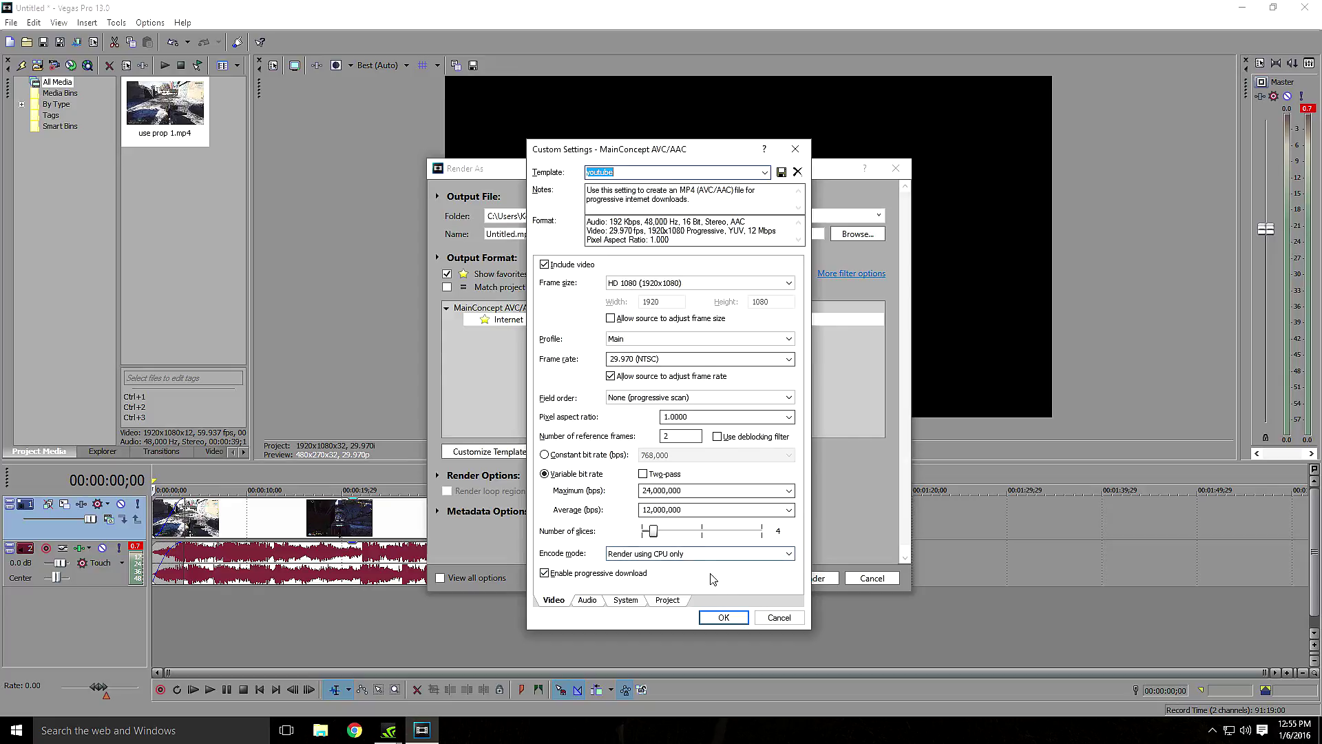
click(629, 601)
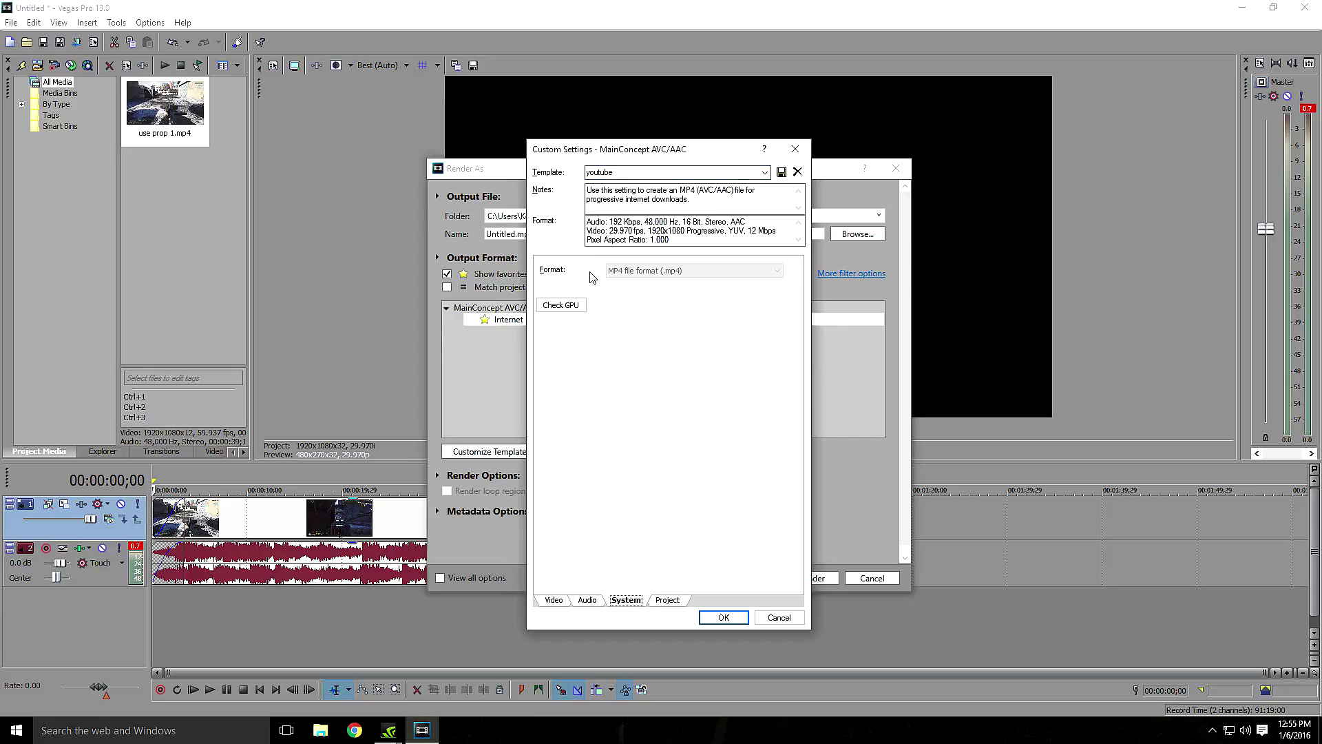
- Run Check GPU, then set Encode mode to Render using CUDA if available
click(569, 303)
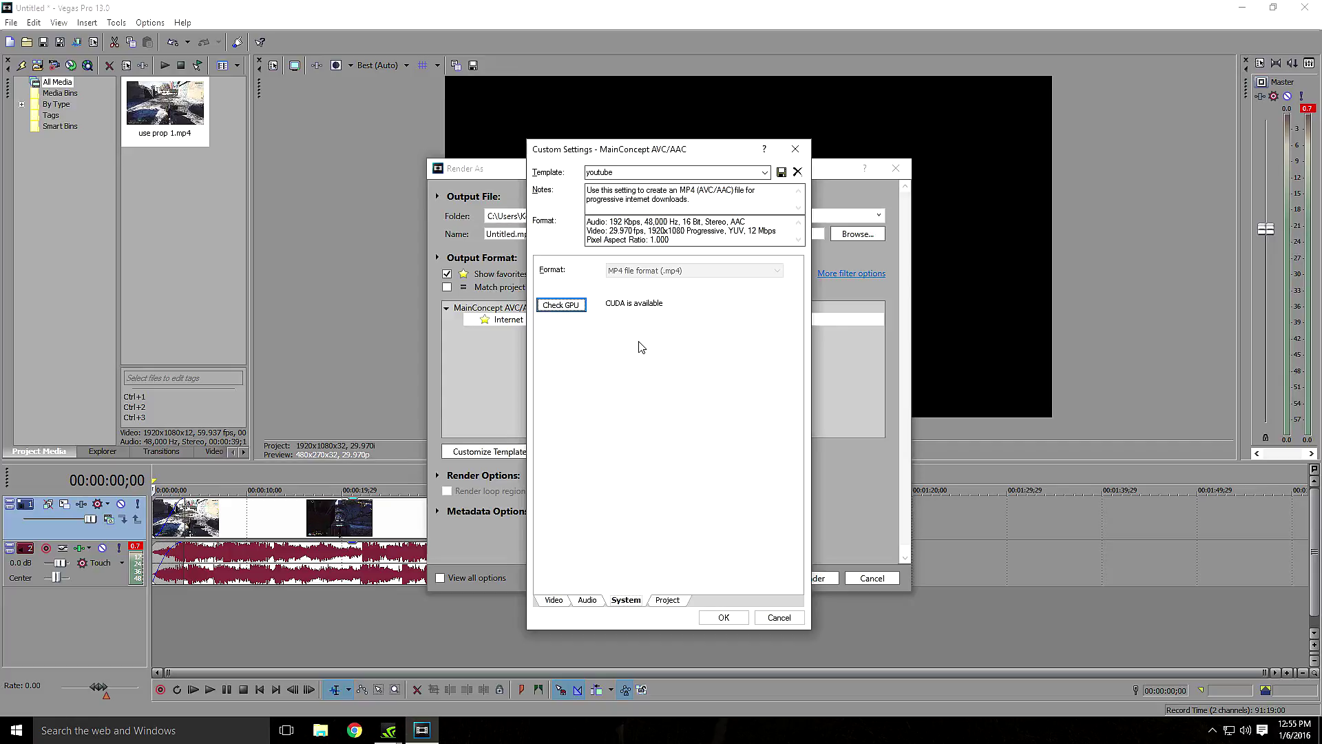
click(555, 601)
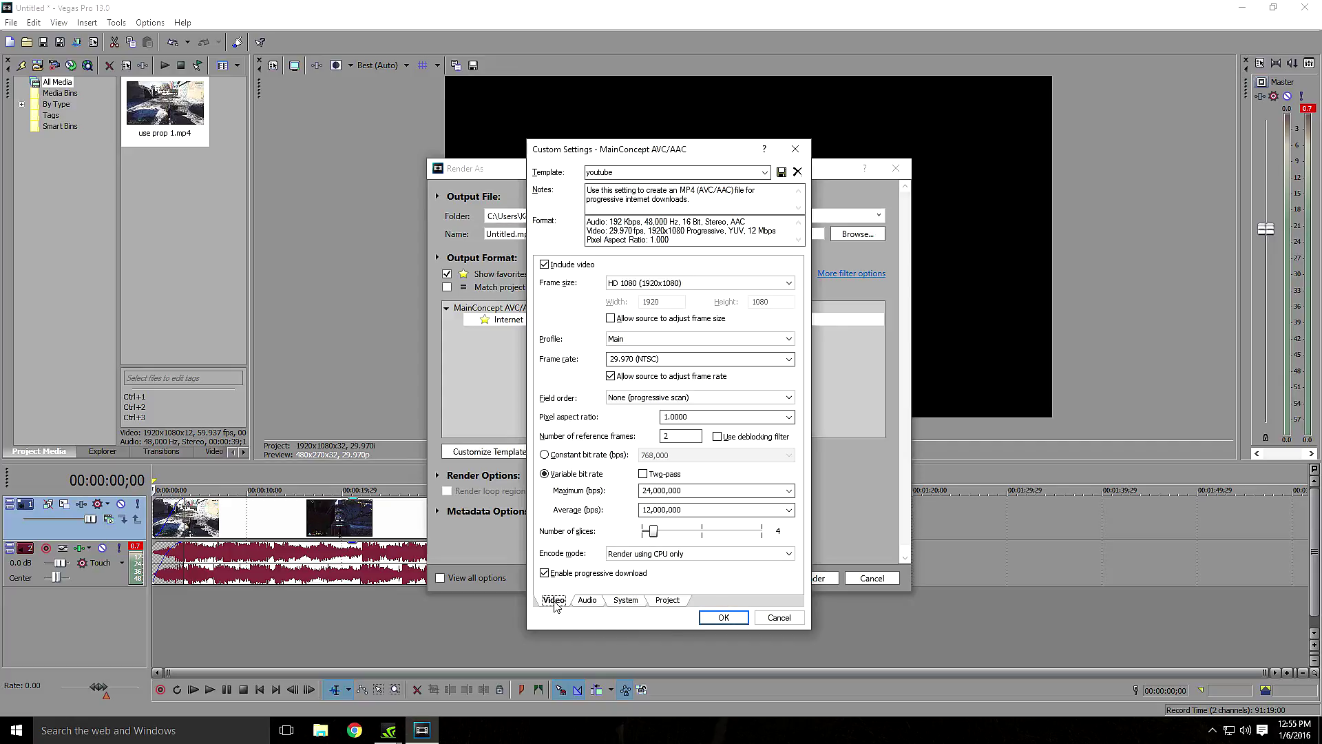
click(689, 554)
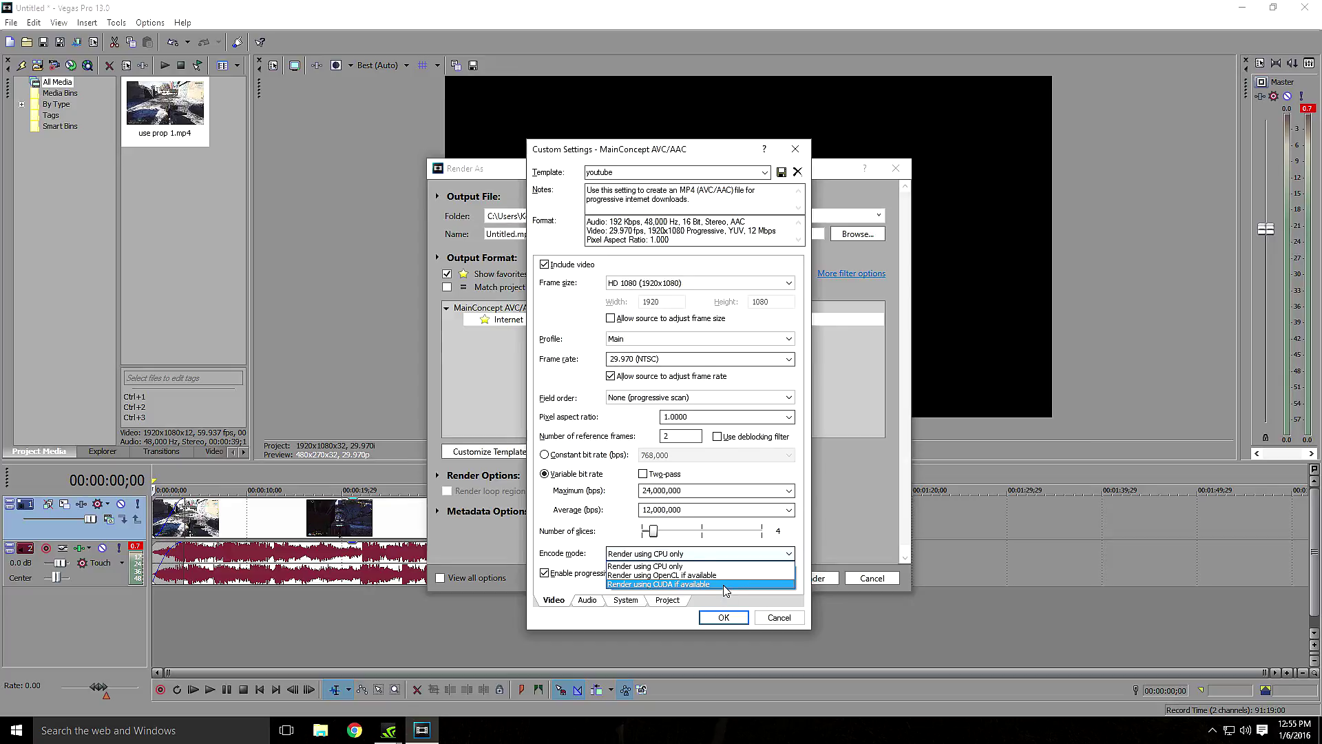
click(725, 584)
- On the Project tab, keep Default colour space and Use Project Settings for 3D mode
click(666, 604)
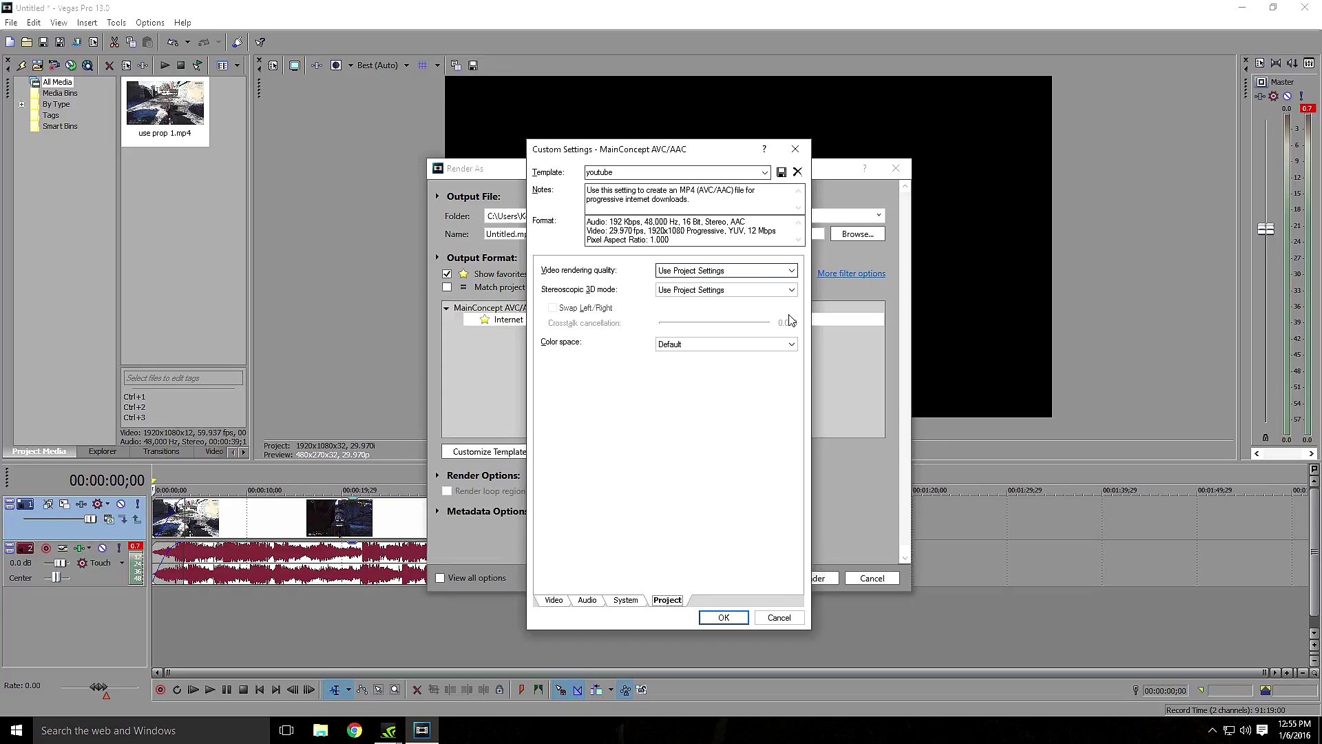
click(791, 344)
click(788, 344)
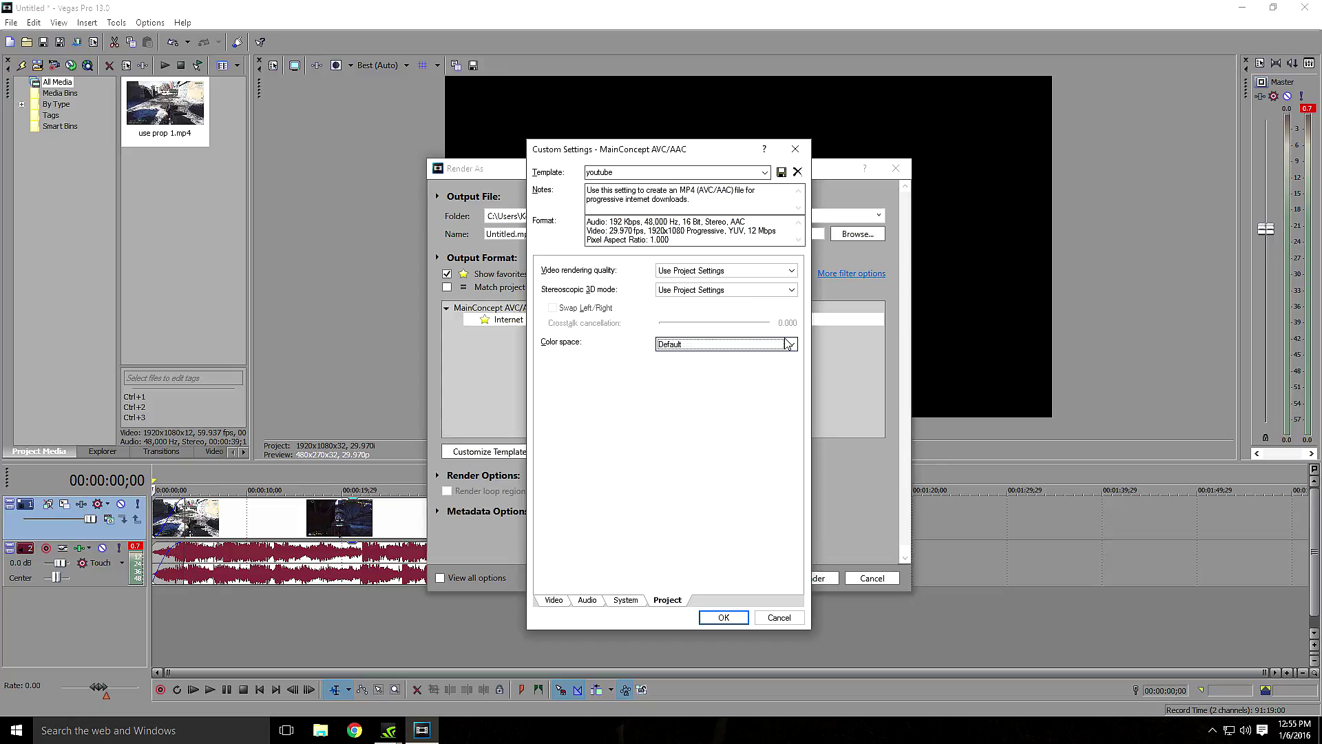
click(781, 293)
click(780, 293)
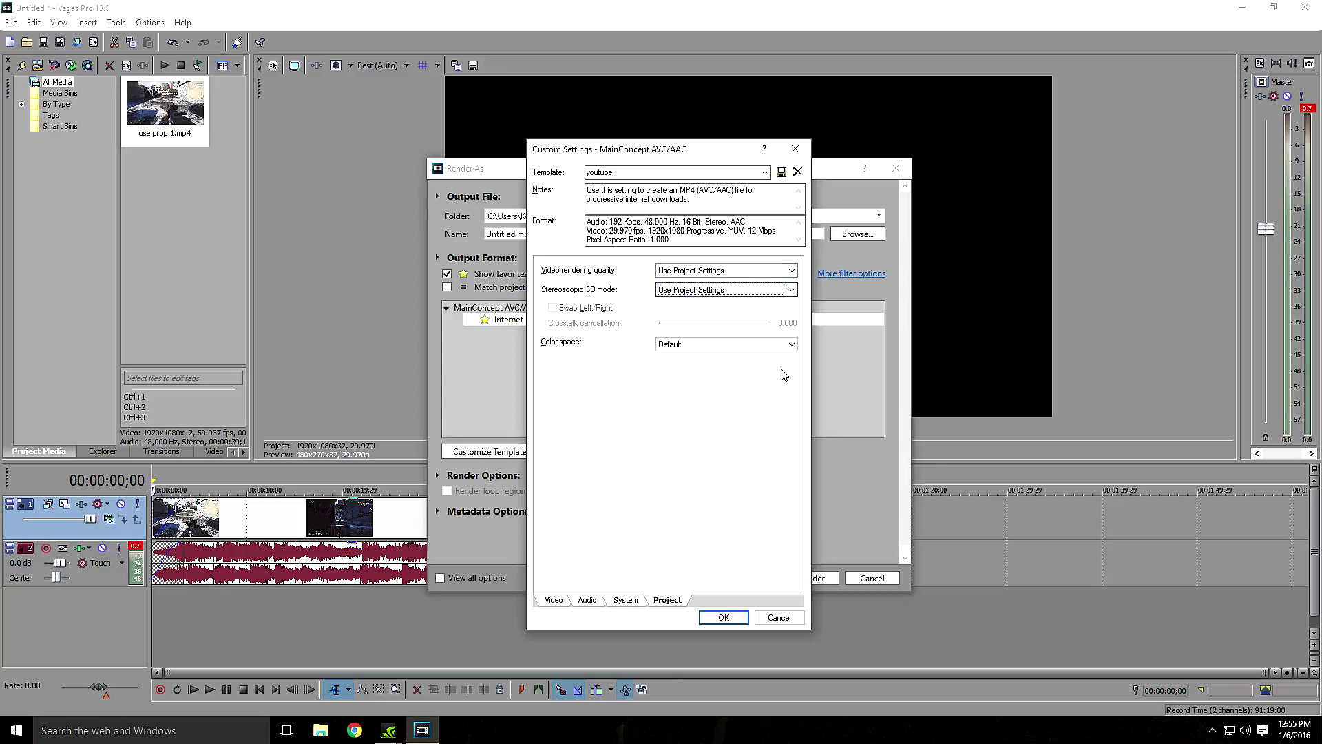
- Review the Audio and System settings, keep the Main profile, and accept the youtube template
click(588, 600)
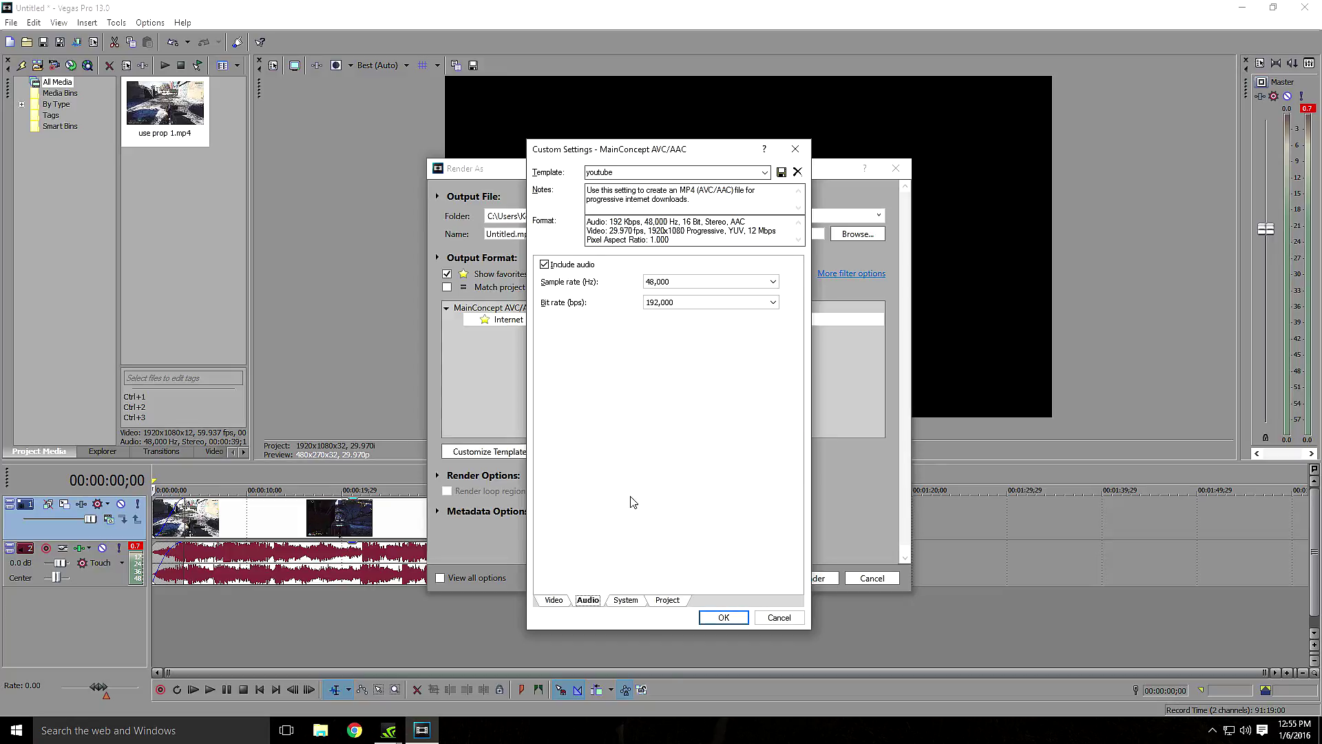
click(559, 602)
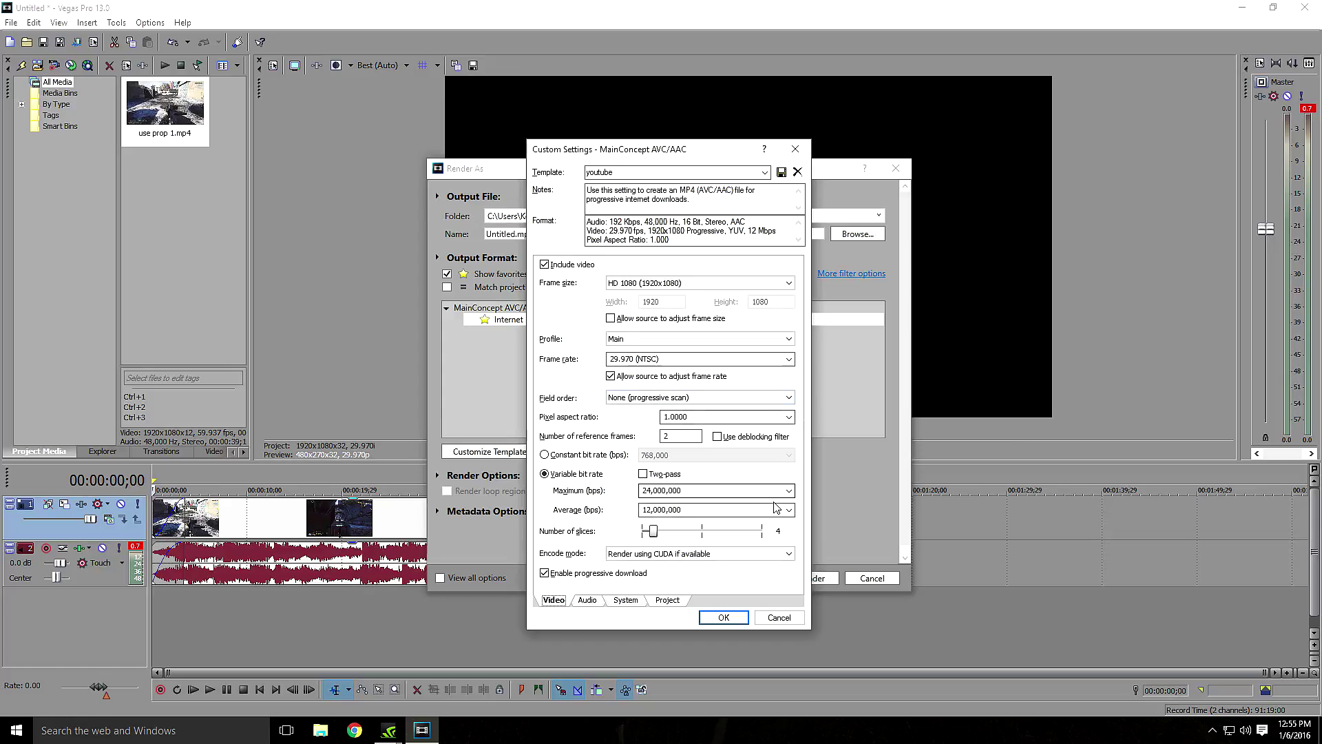
click(788, 339)
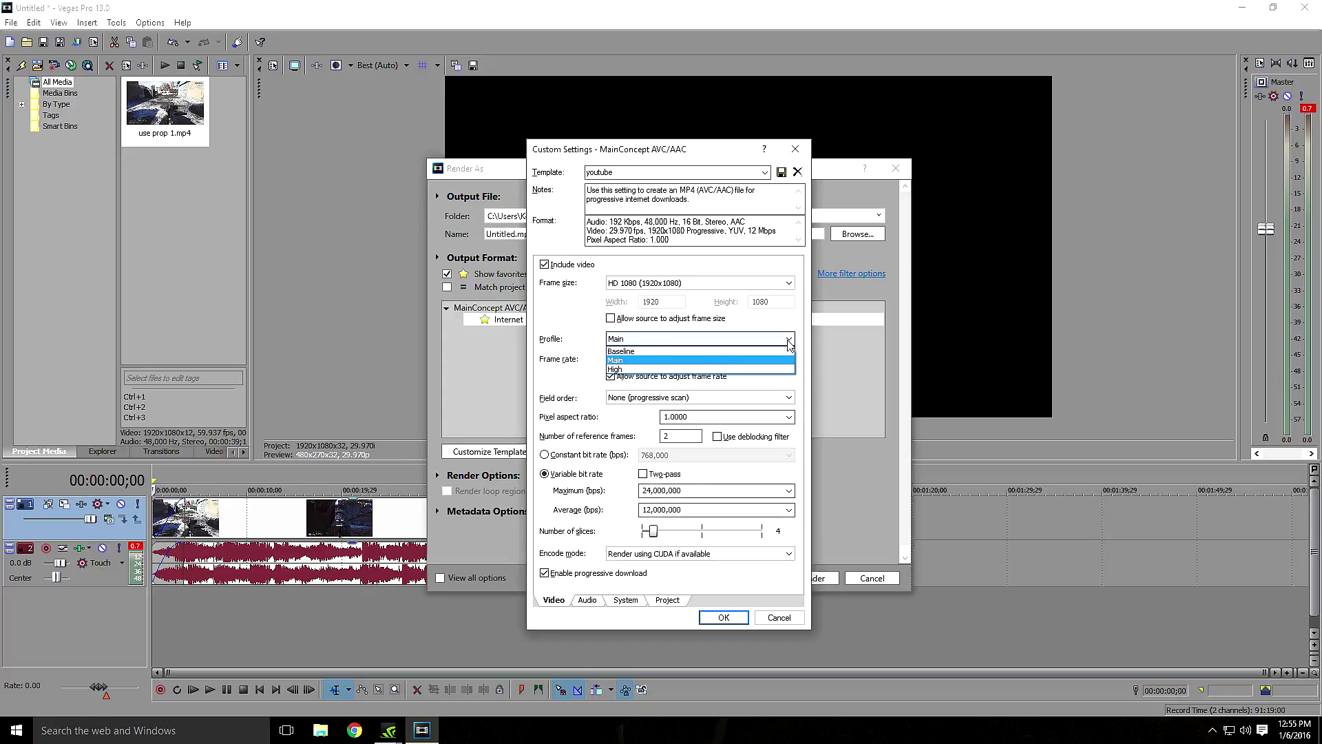
click(783, 342)
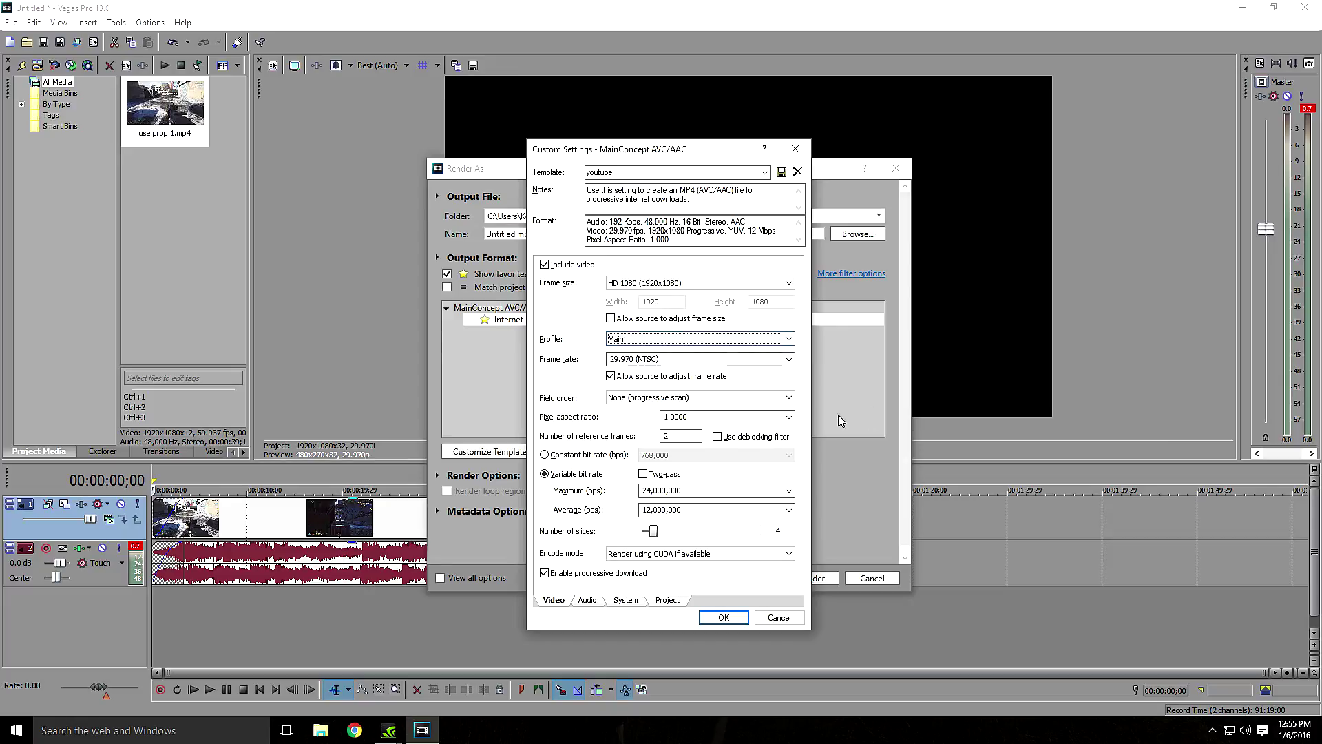
click(630, 603)
click(601, 604)
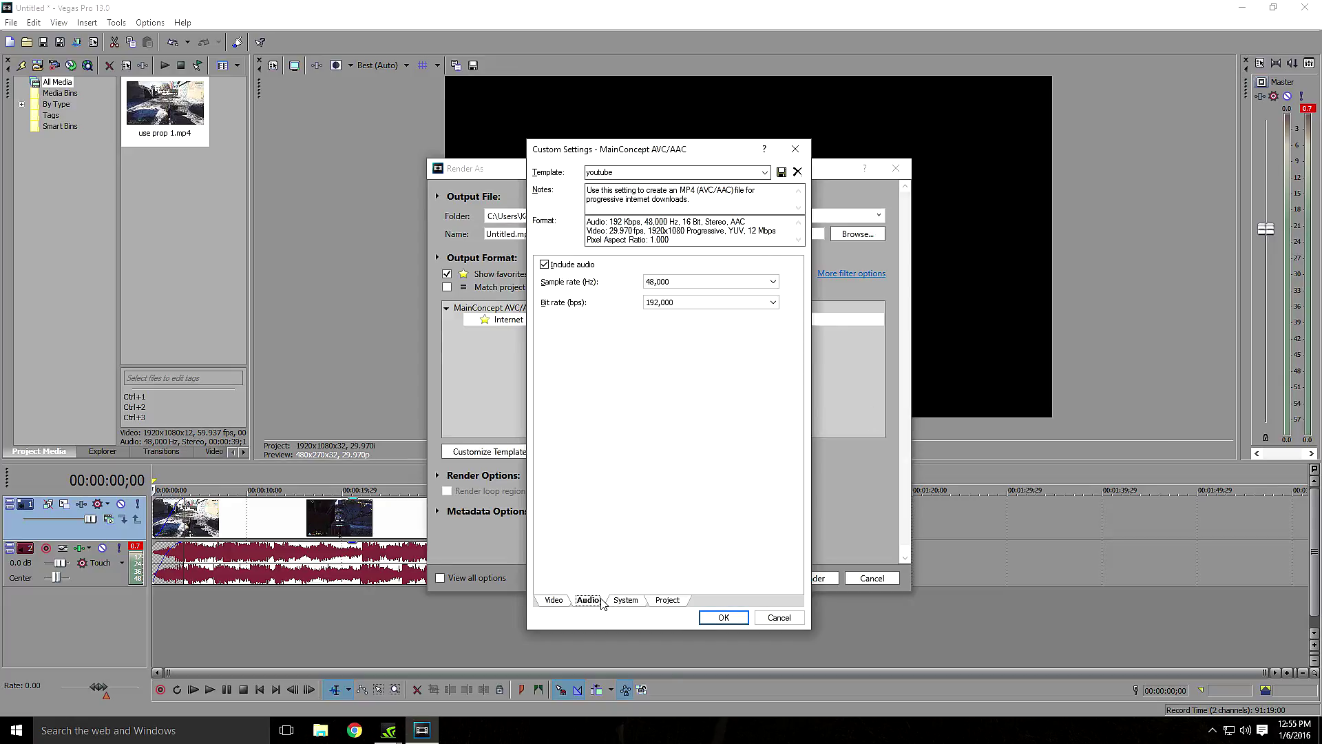
click(738, 622)
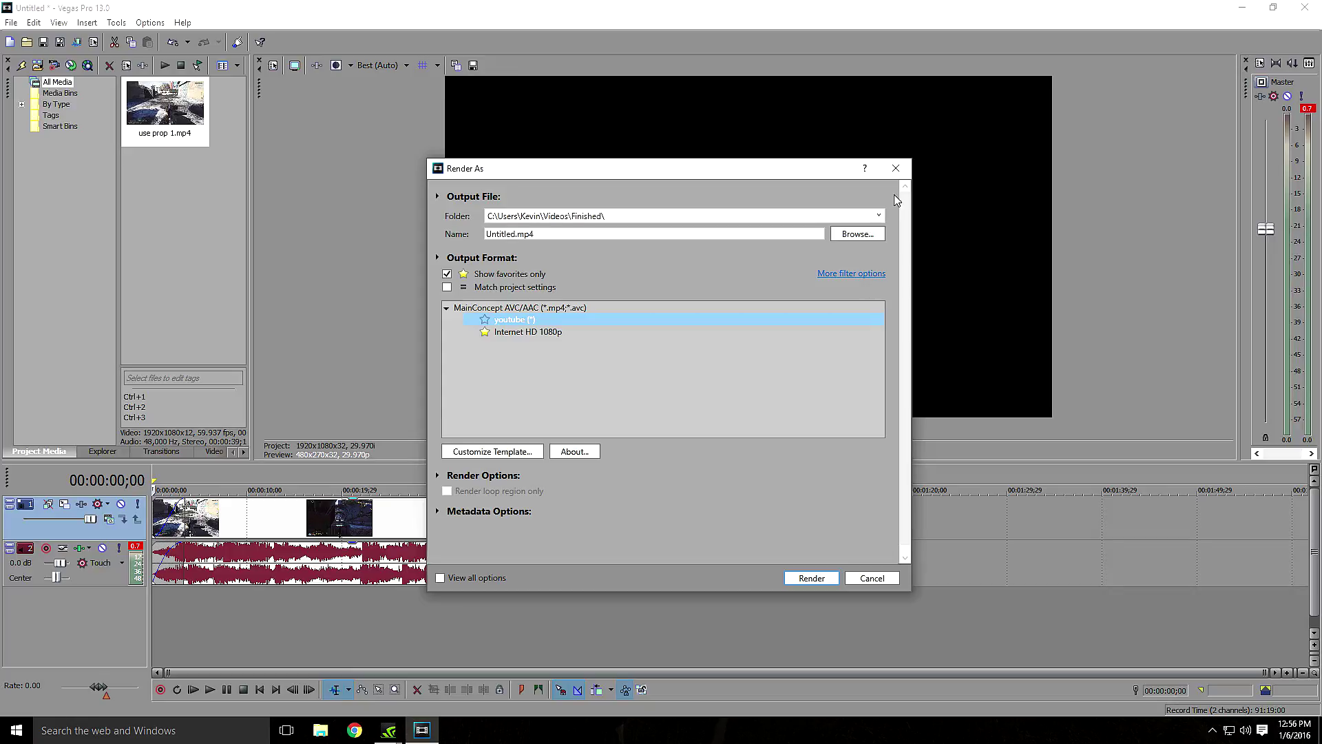
- Close the Render As dialog without rendering, returning to the timeline
click(895, 168)
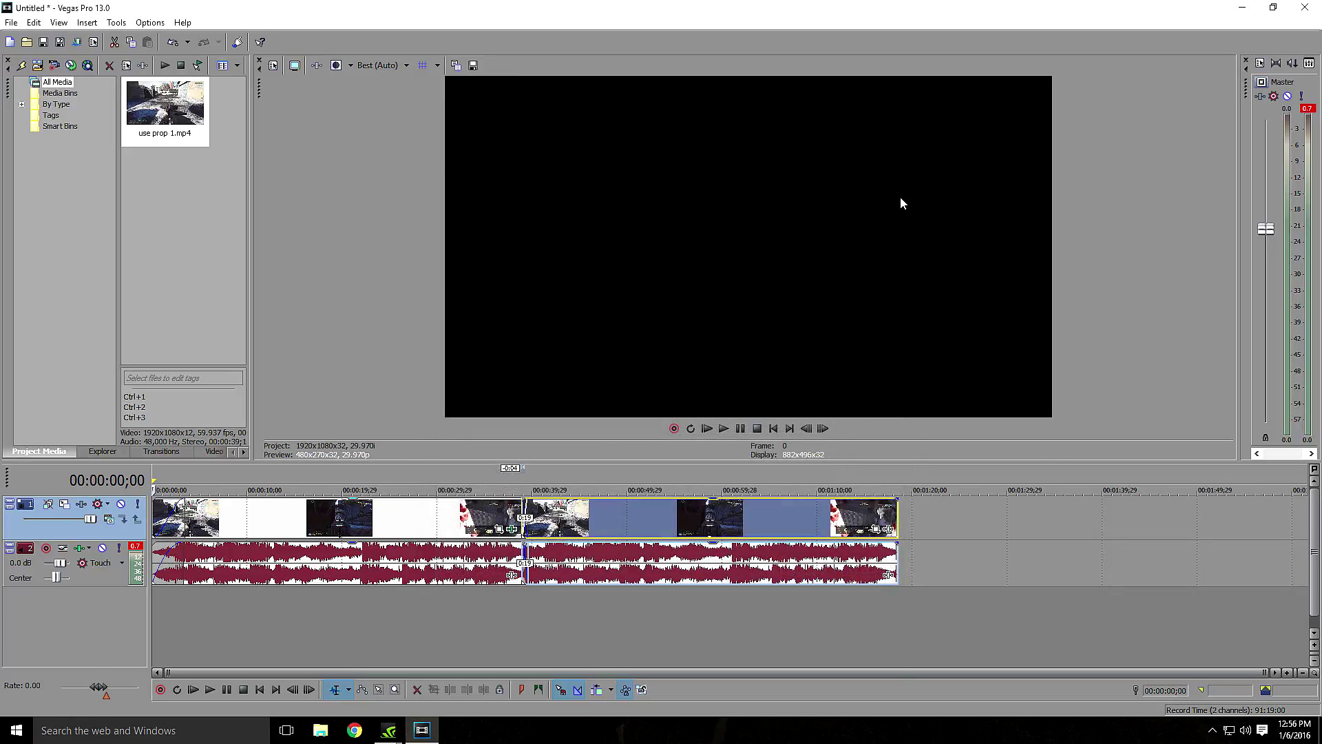